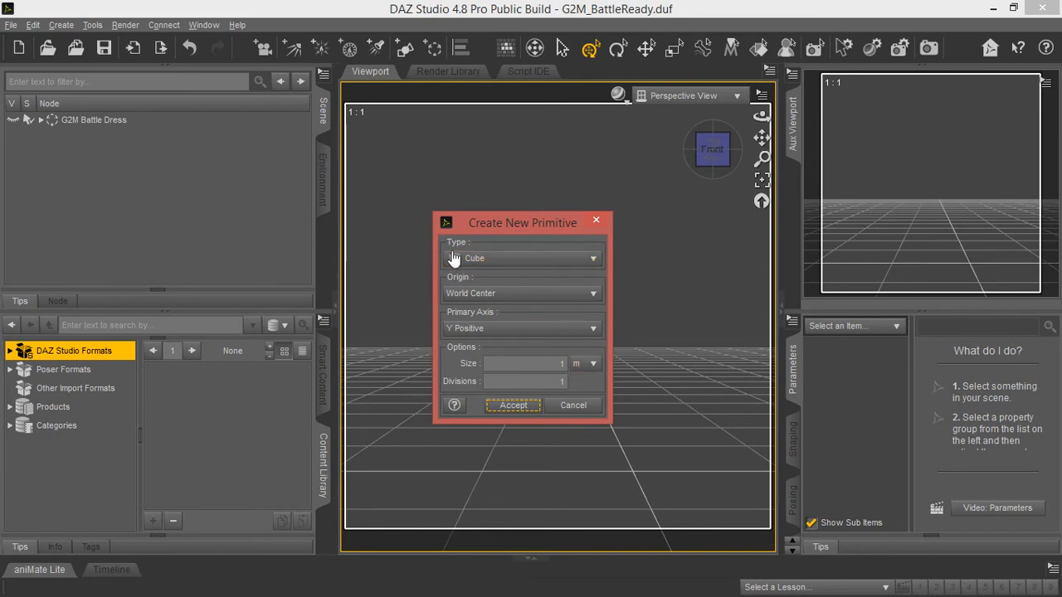
Step: Create a 3 m cube primitive at the world center with the Y Positive primary axis
{"action": "left_click", "coordinate": [586, 260]}
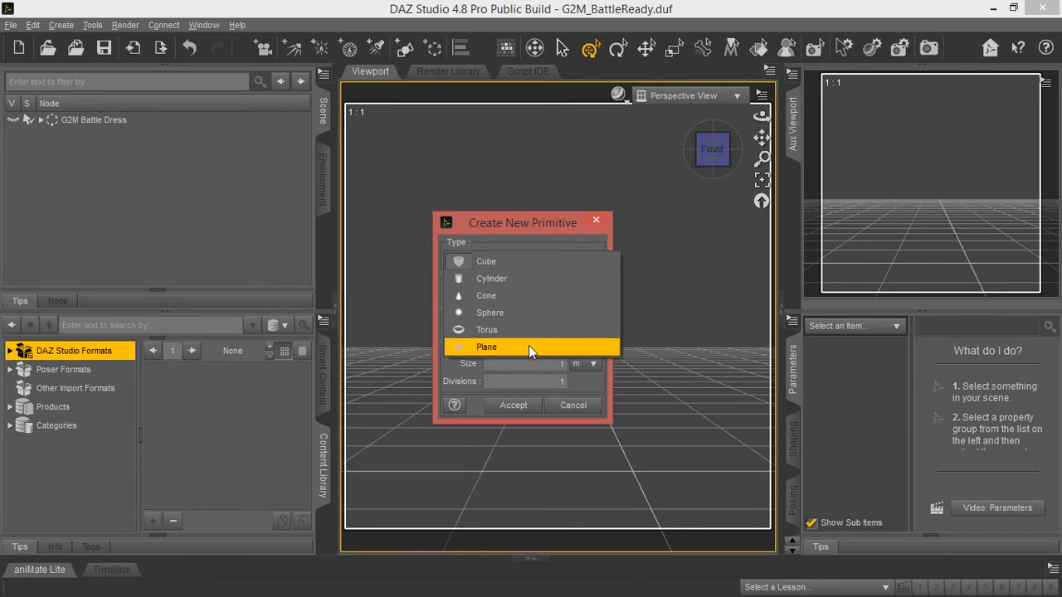
{"action": "left_click", "coordinate": [514, 261]}
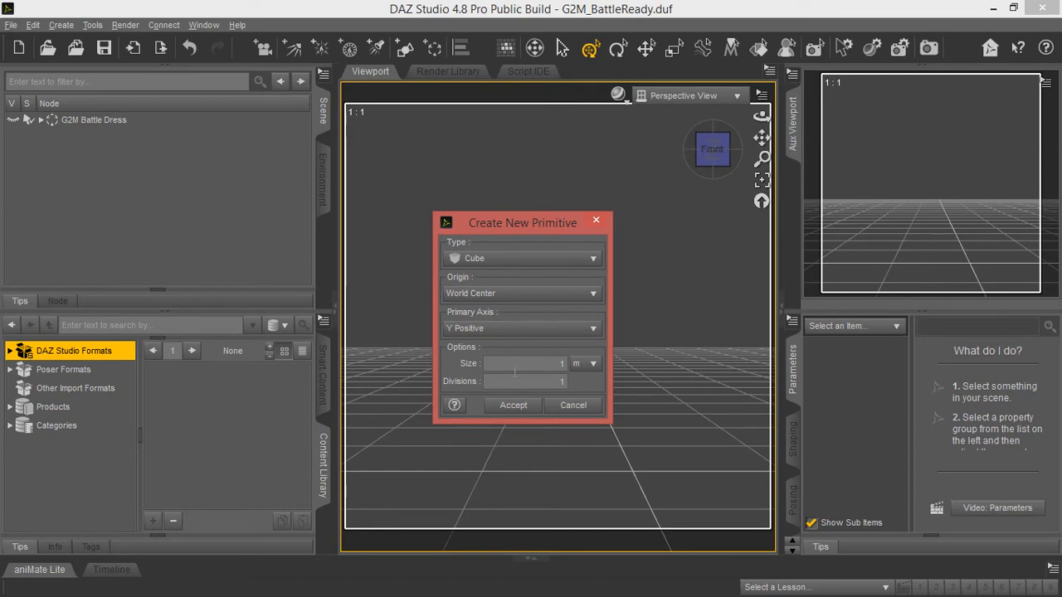
{"action": "left_click", "coordinate": [591, 368]}
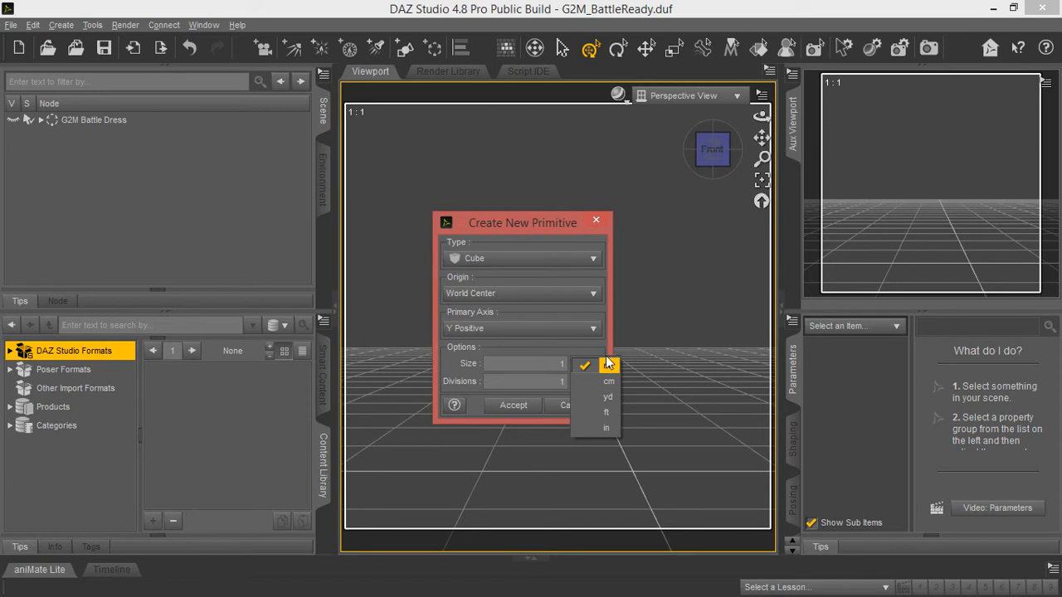
{"action": "left_click", "coordinate": [609, 366]}
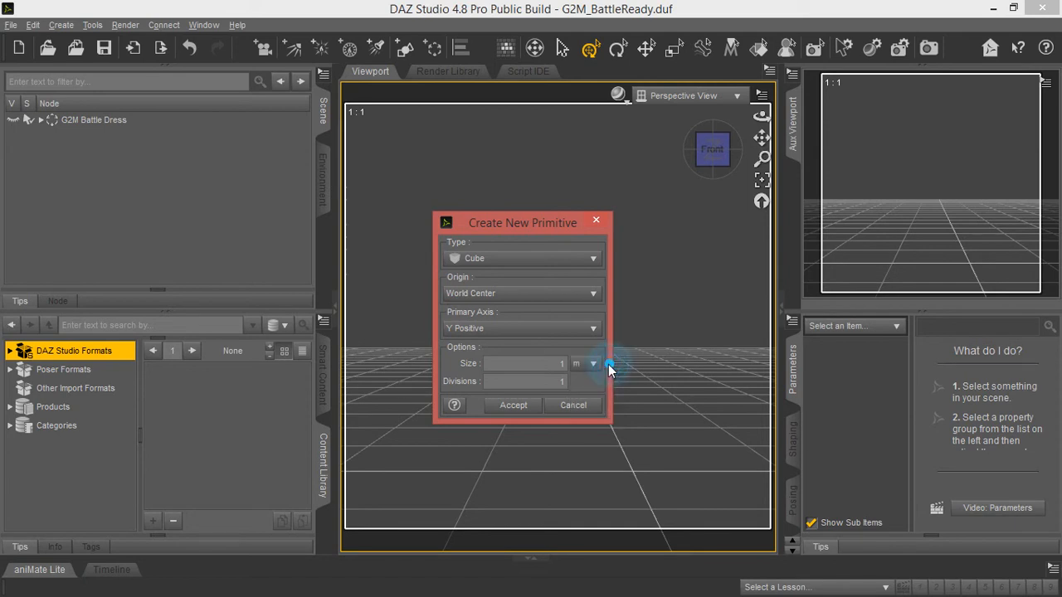
{"action": "double_click", "coordinate": [565, 363]}
{"action": "left_click_drag", "start_coordinate": [540, 218], "coordinate": [551, 189]}
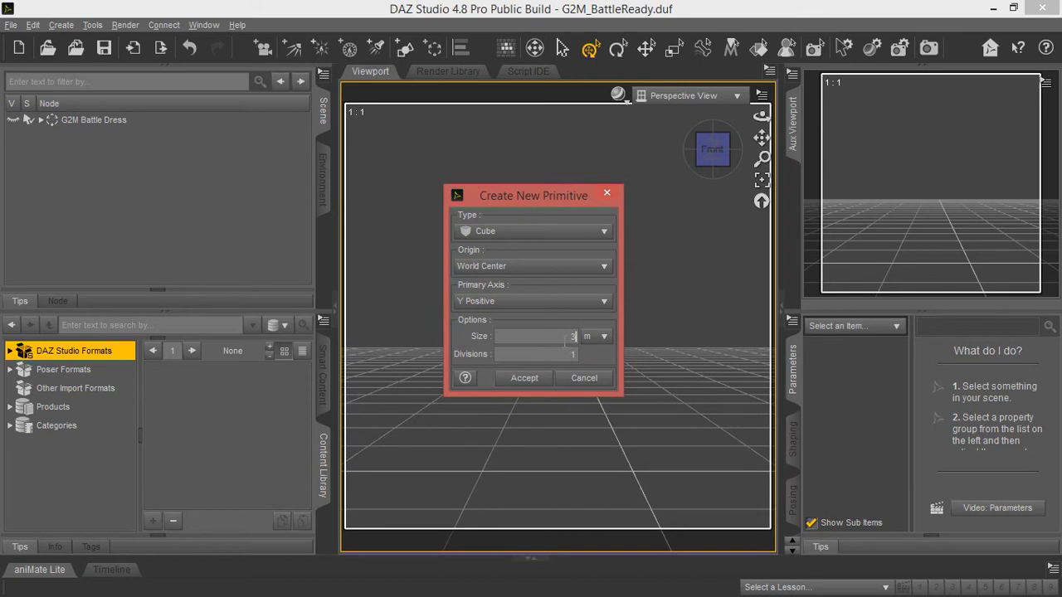
{"action": "left_click", "coordinate": [572, 354]}
{"action": "left_click", "coordinate": [528, 379]}
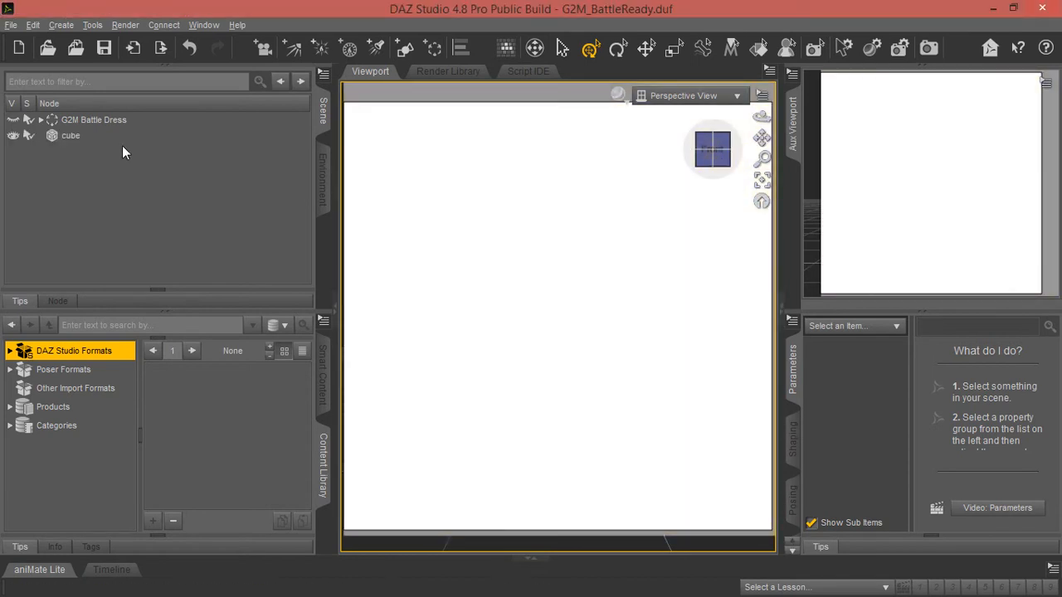
Step: Select the cube in the scene and frame it in the main viewport
{"action": "left_click", "coordinate": [70, 136]}
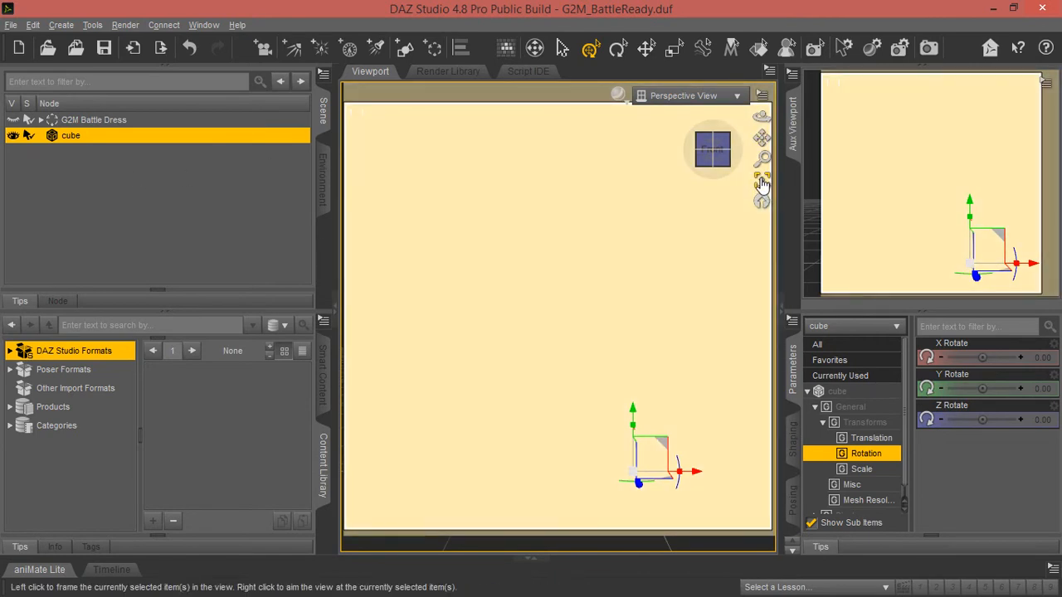
{"action": "left_click", "coordinate": [763, 184]}
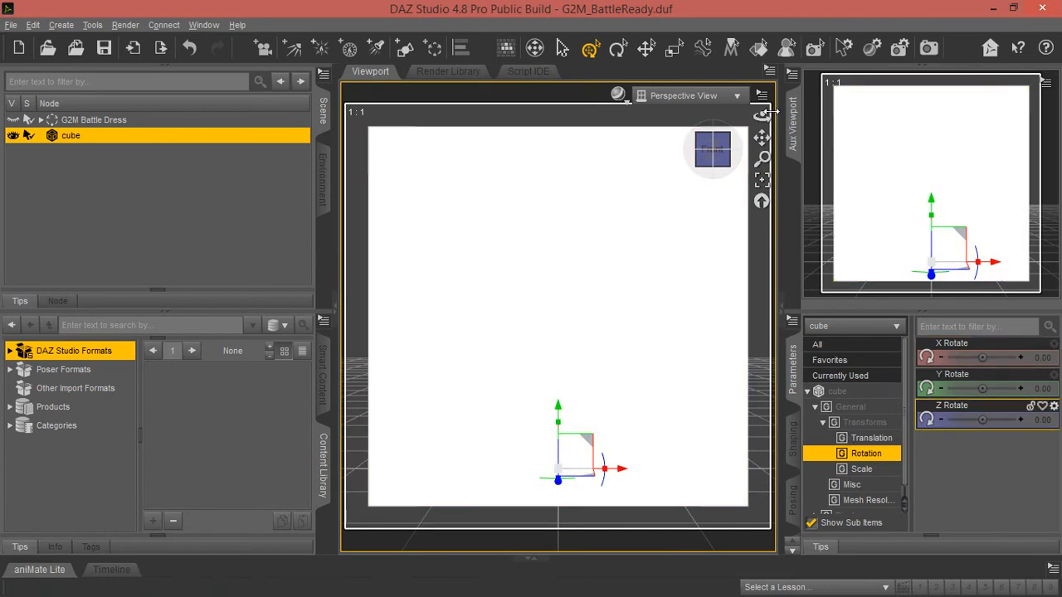
{"action": "mouse_move", "coordinate": [761, 116]}
{"action": "left_mouse_down"}
{"action": "mouse_move", "coordinate": [767, 133]}
{"action": "mouse_move", "coordinate": [734, 118]}
{"action": "mouse_move", "coordinate": [715, 121]}
{"action": "mouse_move", "coordinate": [715, 137]}
{"action": "mouse_move", "coordinate": [760, 134]}
{"action": "mouse_move", "coordinate": [758, 119]}
{"action": "left_mouse_up"}
{"action": "left_click", "coordinate": [722, 140]}
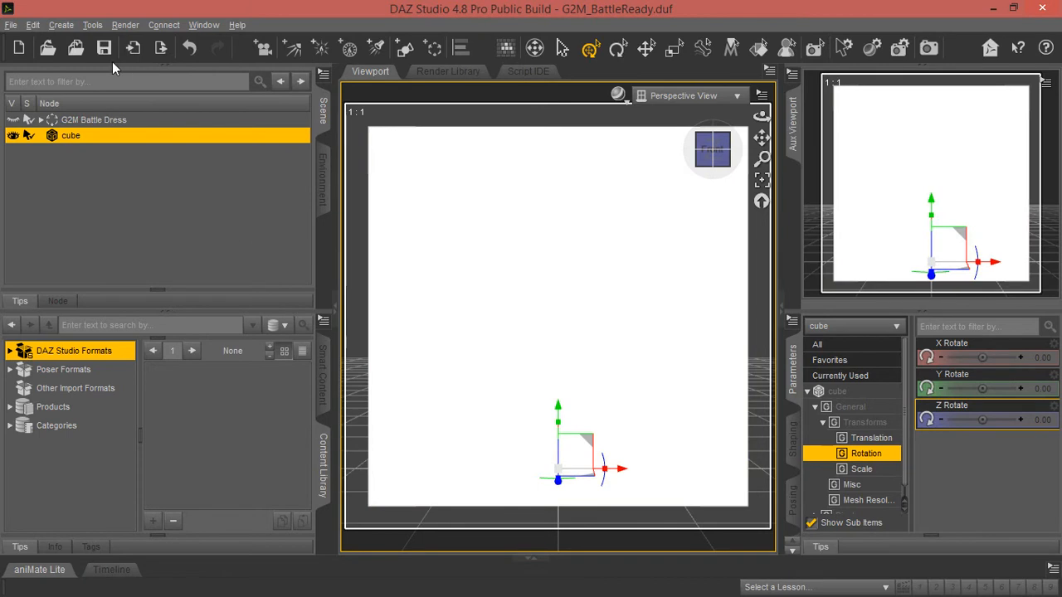
Step: Convert the cube's geometry to SubD
{"action": "left_click", "coordinate": [60, 26]}
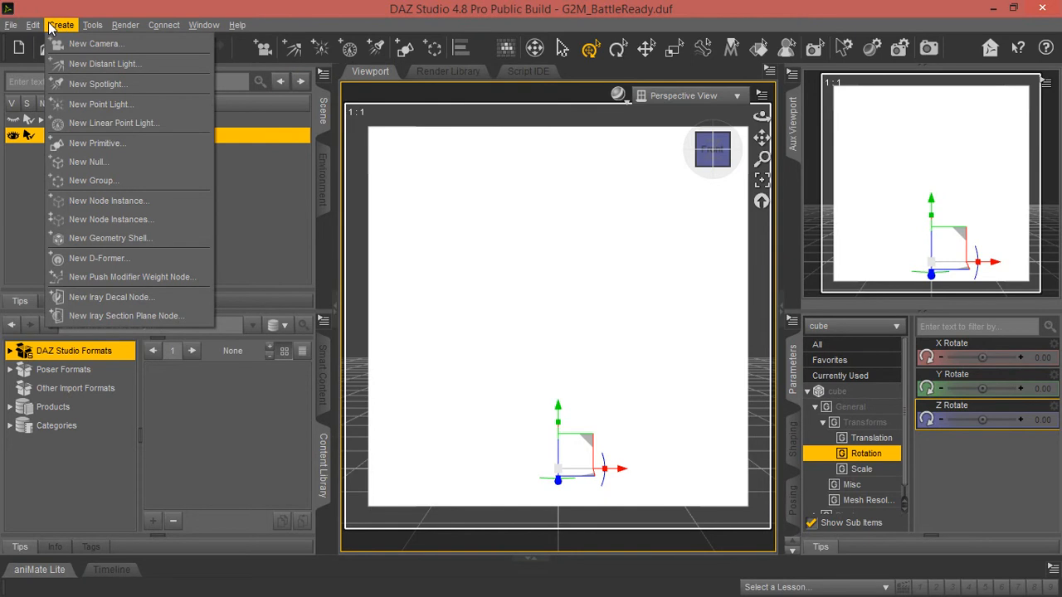
{"action": "mouse_move", "coordinate": [38, 30]}
{"action": "mouse_move", "coordinate": [75, 148]}
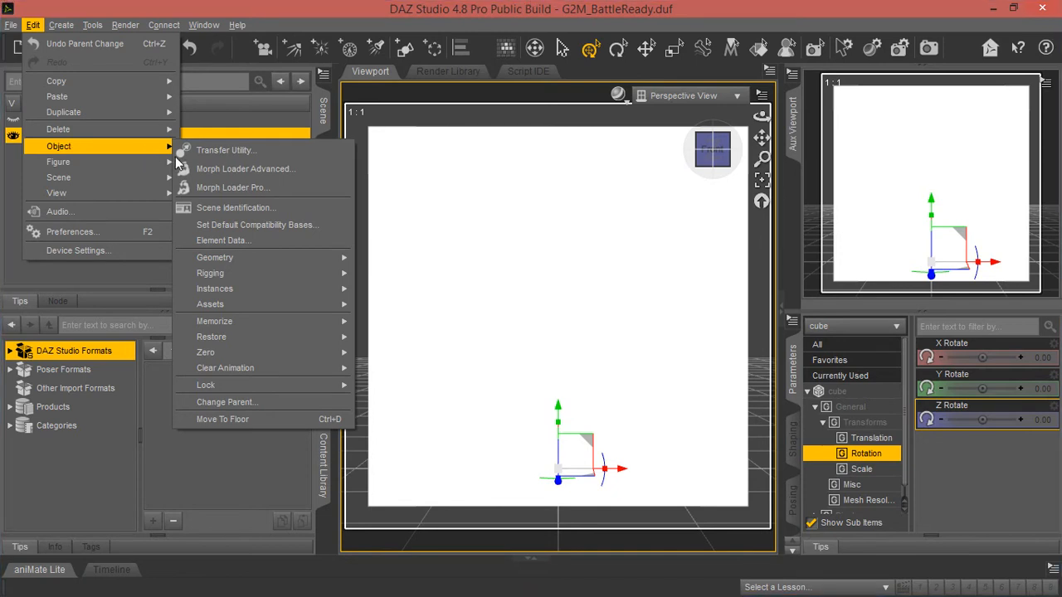
{"action": "mouse_move", "coordinate": [244, 262]}
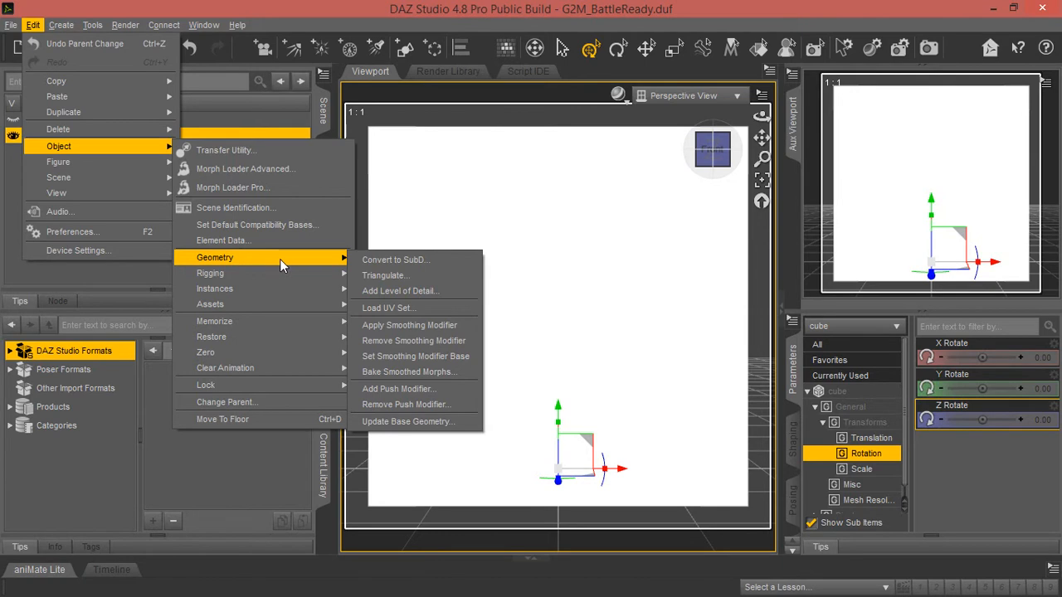
{"action": "left_click", "coordinate": [399, 260]}
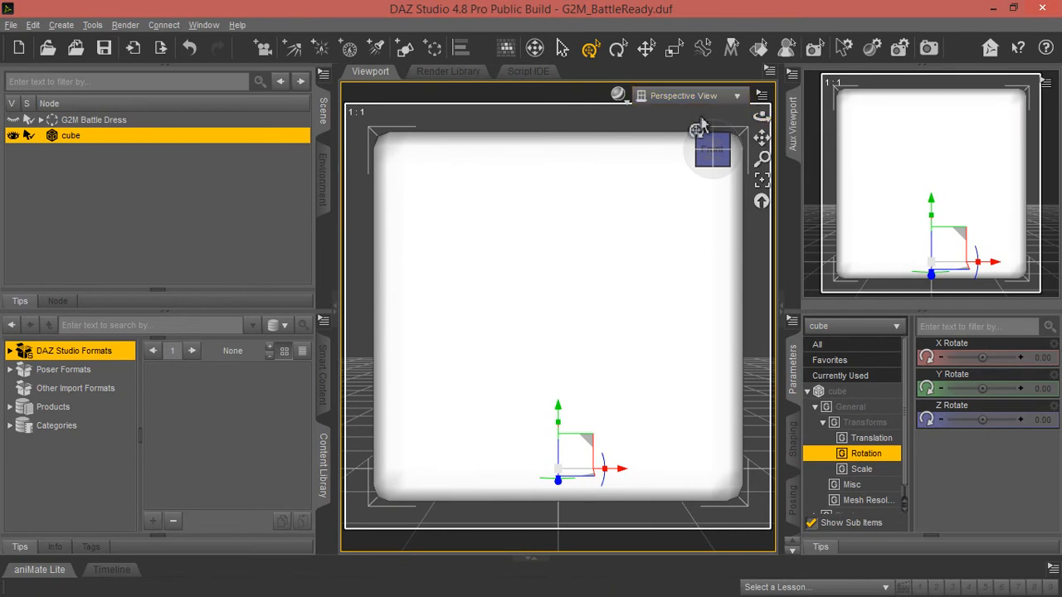
Step: Display the cube in the Wireframe draw style to examine its subdivided mesh
{"action": "left_click", "coordinate": [628, 105]}
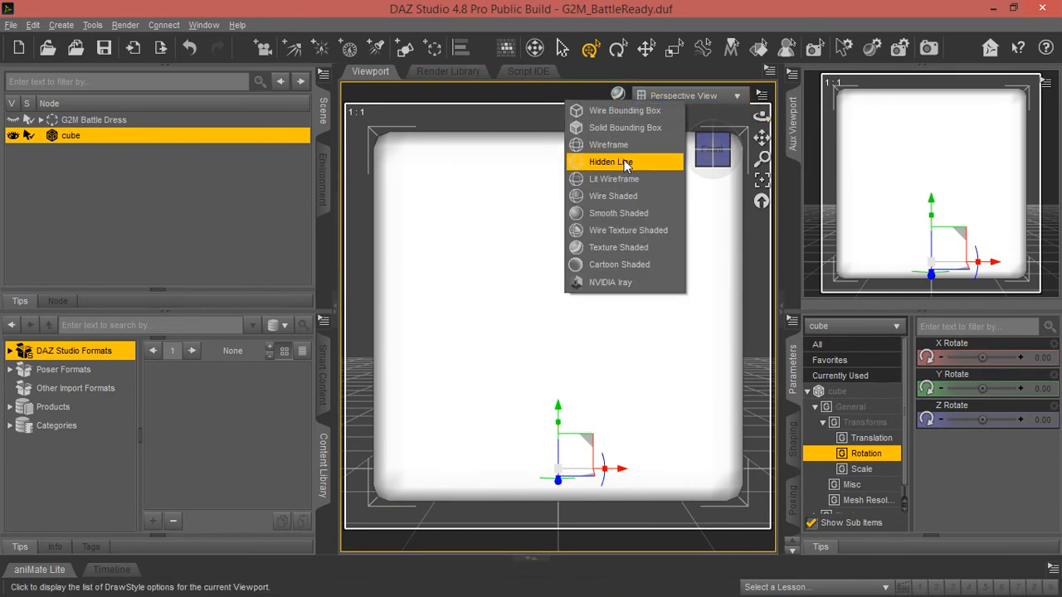
{"action": "left_click", "coordinate": [625, 153]}
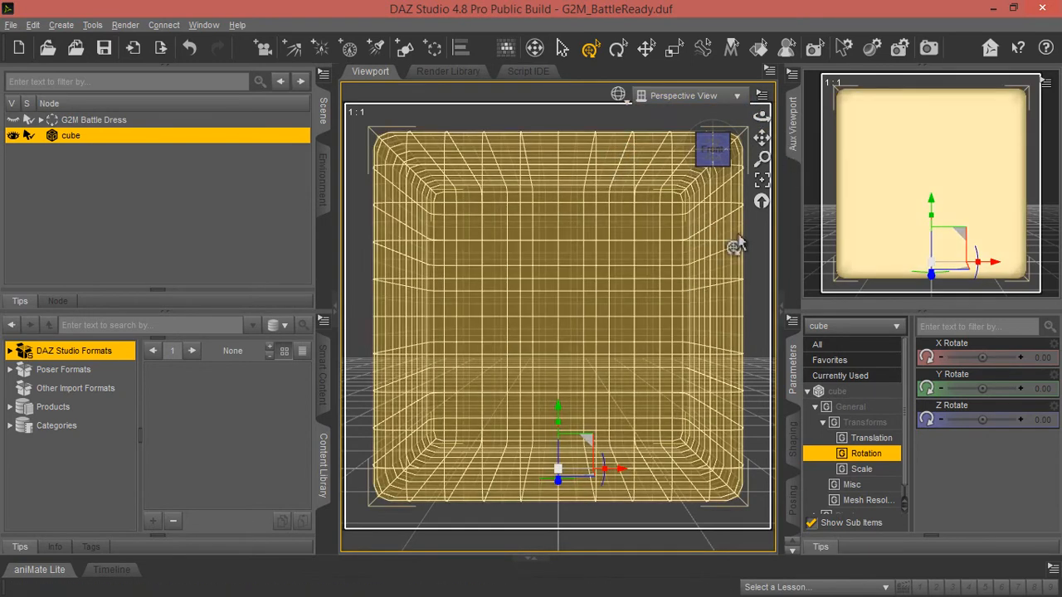
{"action": "mouse_move", "coordinate": [763, 114]}
{"action": "left_mouse_down"}
{"action": "mouse_move", "coordinate": [770, 137]}
{"action": "mouse_move", "coordinate": [795, 133]}
{"action": "mouse_move", "coordinate": [763, 122]}
{"action": "left_mouse_up"}
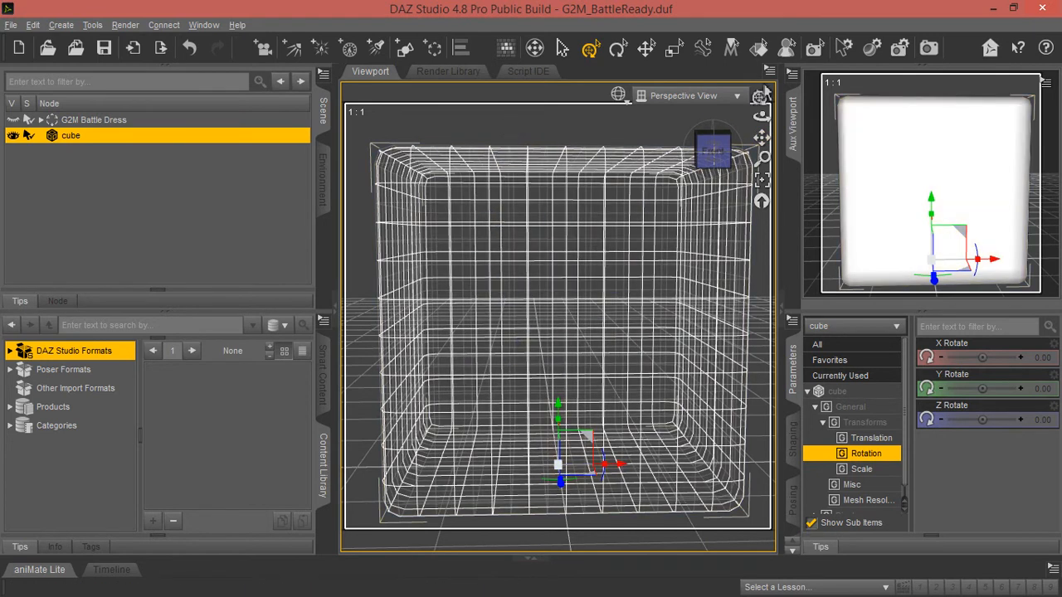
Step: Switch the viewport to a shaded draw style with mesh lines and examine the cube's rounded edges at an angle
{"action": "left_click", "coordinate": [618, 94]}
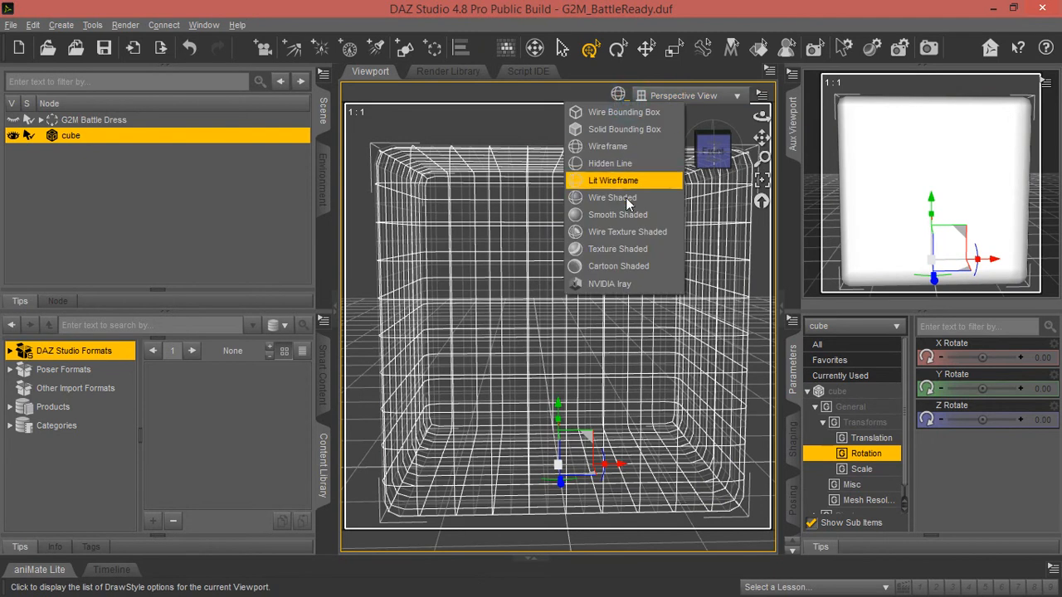
{"action": "left_click", "coordinate": [621, 251]}
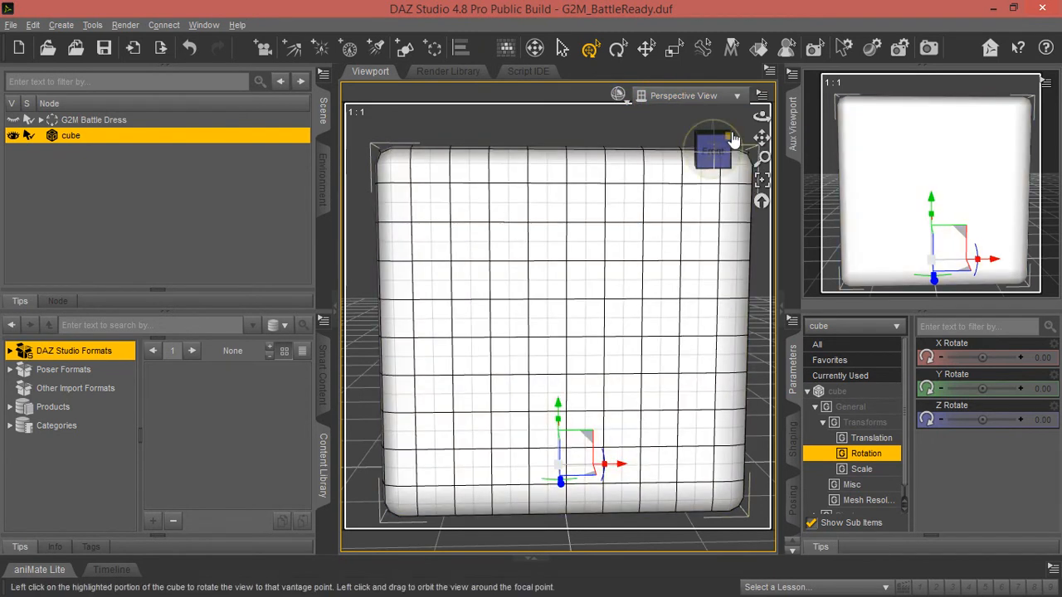
{"action": "scroll", "coordinate": [656, 225], "scroll_direction": "down", "scroll_amount": 5}
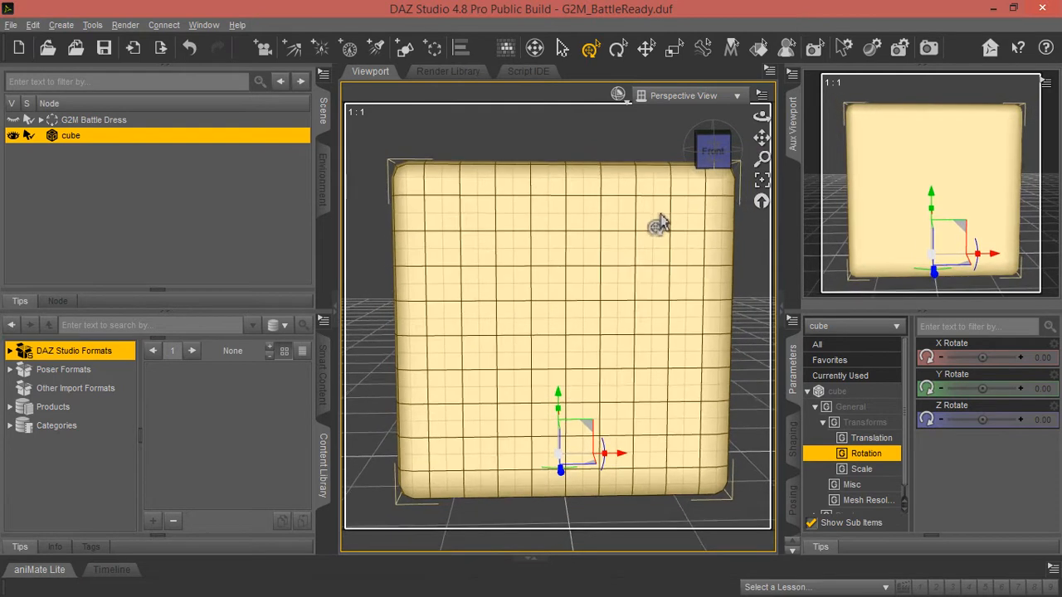
{"action": "left_click_drag", "start_coordinate": [760, 125], "coordinate": [410, 161]}
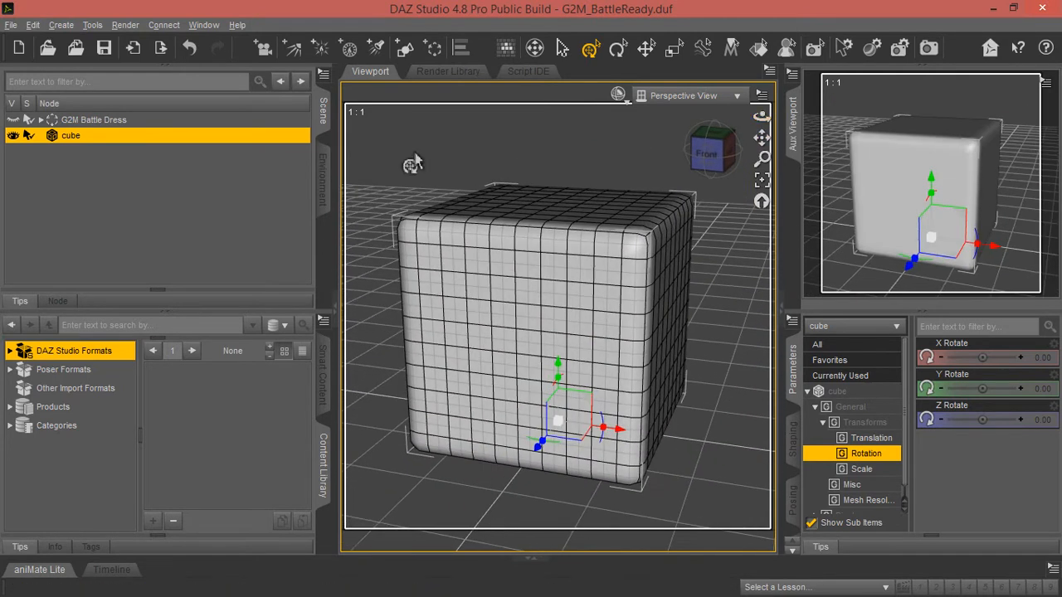
{"action": "left_click", "coordinate": [13, 137]}
{"action": "left_click", "coordinate": [12, 136]}
{"action": "left_click", "coordinate": [13, 120]}
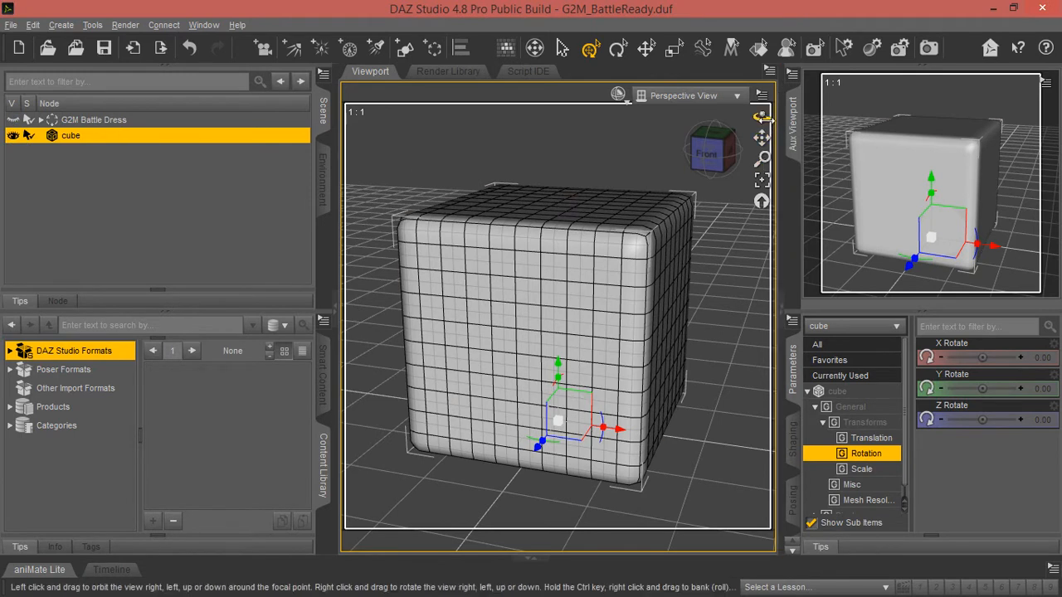
Step: Narrow the cube along its width by setting X Scale to about 67.3%
{"action": "left_click_drag", "start_coordinate": [761, 116], "coordinate": [760, 87]}
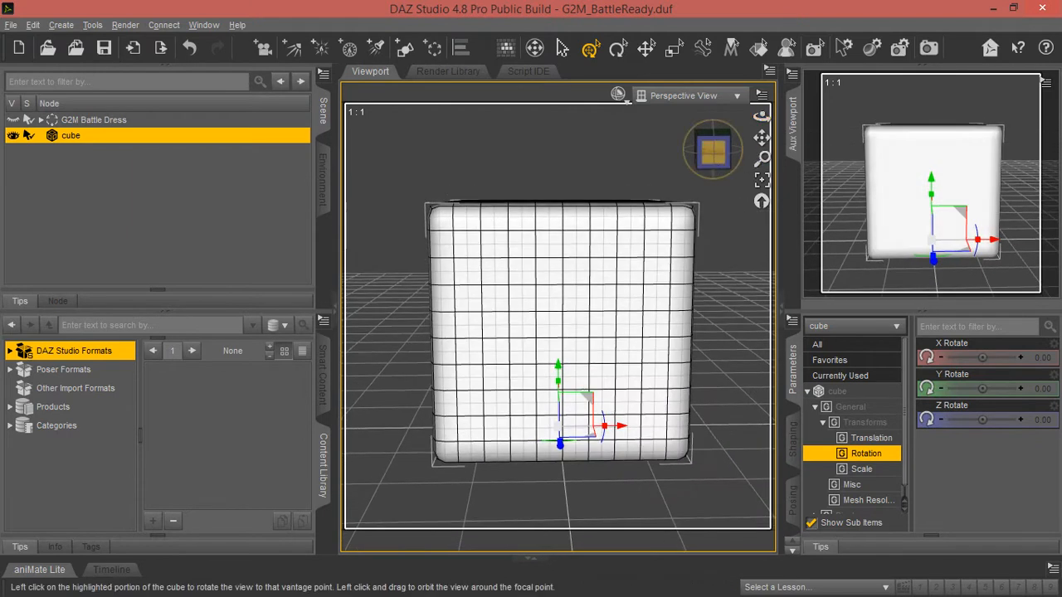
{"action": "left_click", "coordinate": [713, 149]}
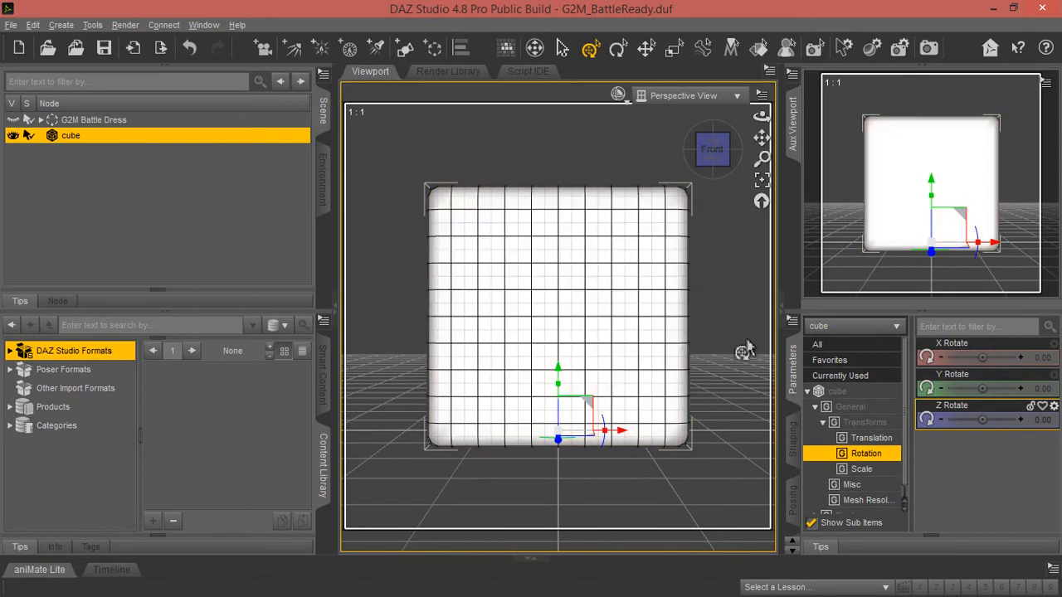
{"action": "left_click", "coordinate": [796, 362]}
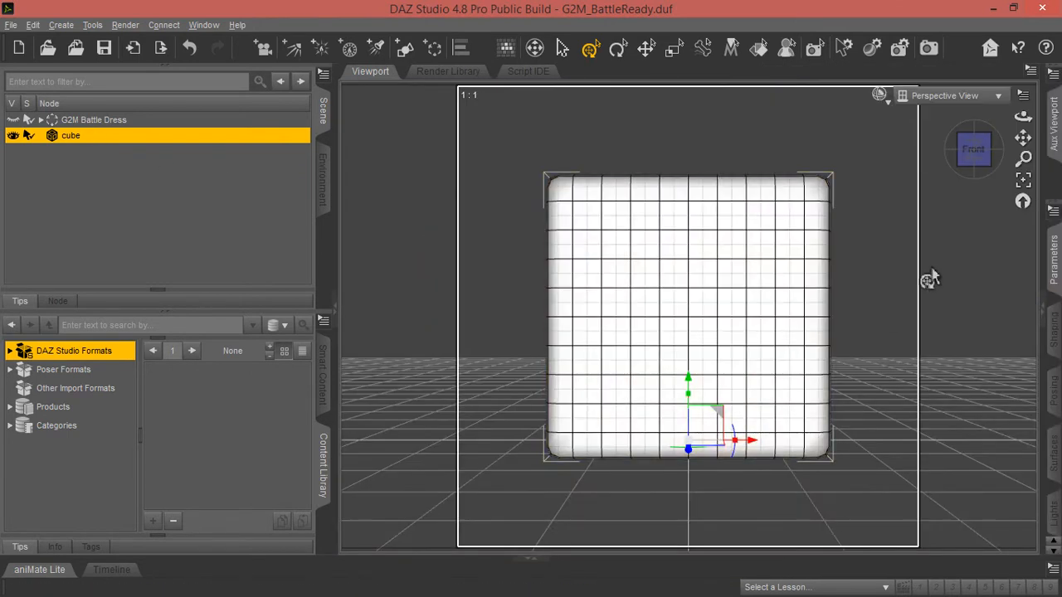
{"action": "left_click", "coordinate": [1044, 321]}
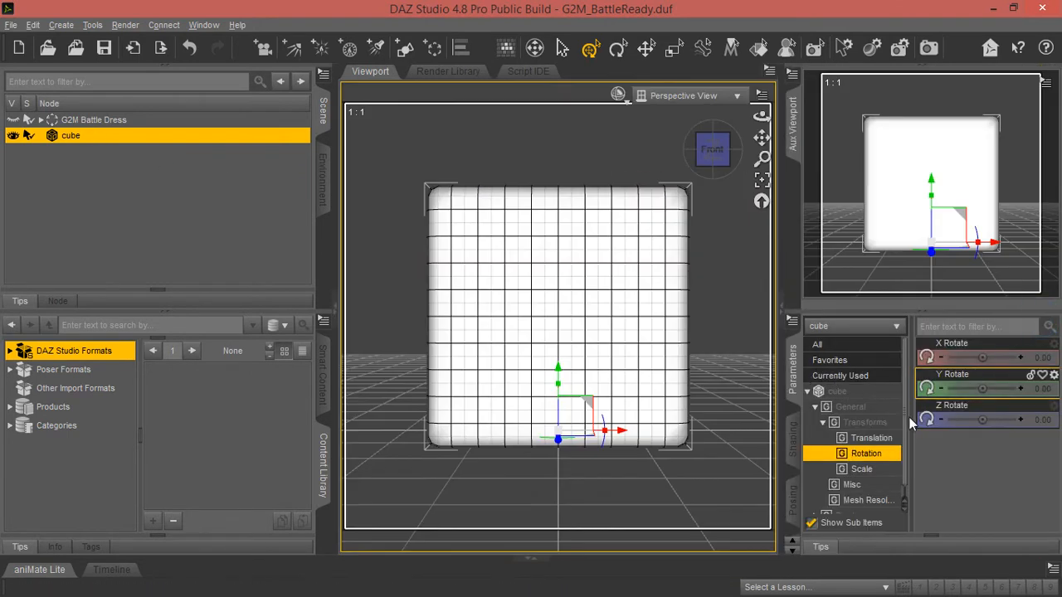
{"action": "left_click", "coordinate": [863, 469]}
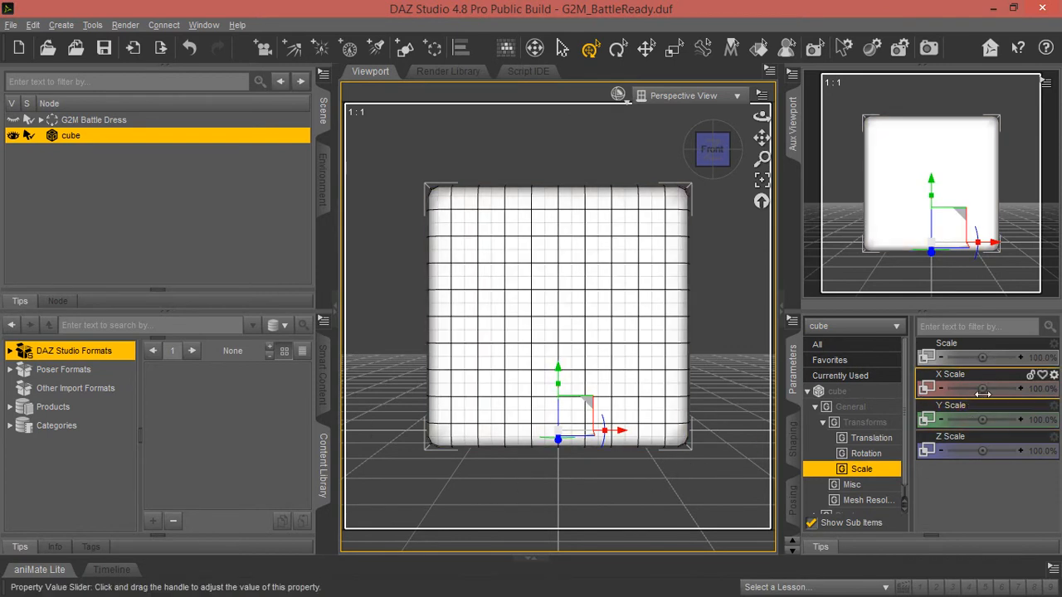
{"action": "left_click_drag", "start_coordinate": [984, 387], "coordinate": [951, 387]}
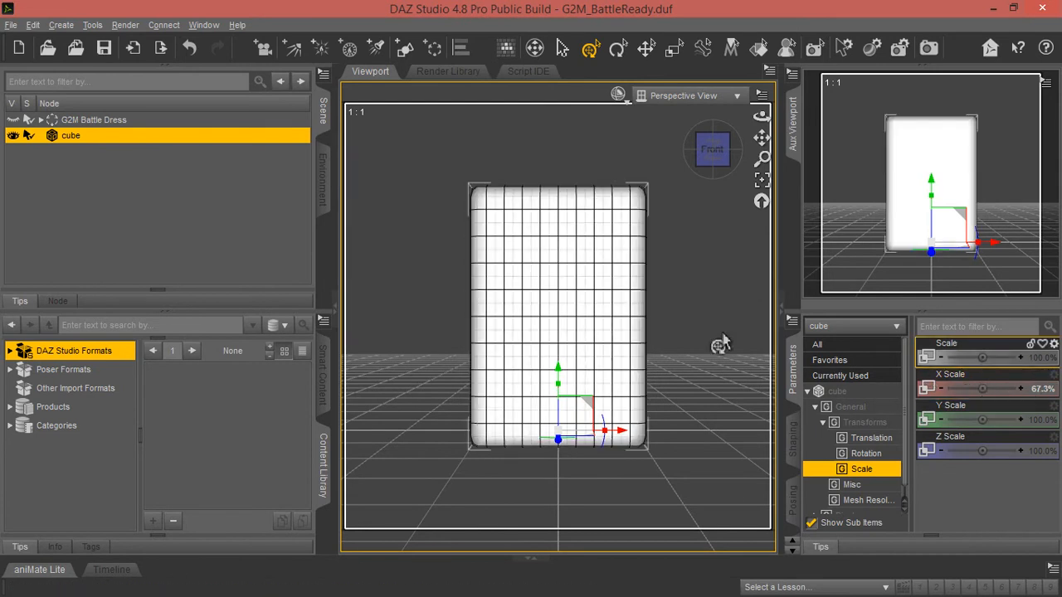
Step: Switch the viewport to the Wireframe draw style and make the G2M Battle Dress group visible inside the cube
{"action": "mouse_move", "coordinate": [761, 116]}
{"action": "left_mouse_down"}
{"action": "mouse_move", "coordinate": [780, 118]}
{"action": "mouse_move", "coordinate": [761, 117]}
{"action": "left_mouse_up"}
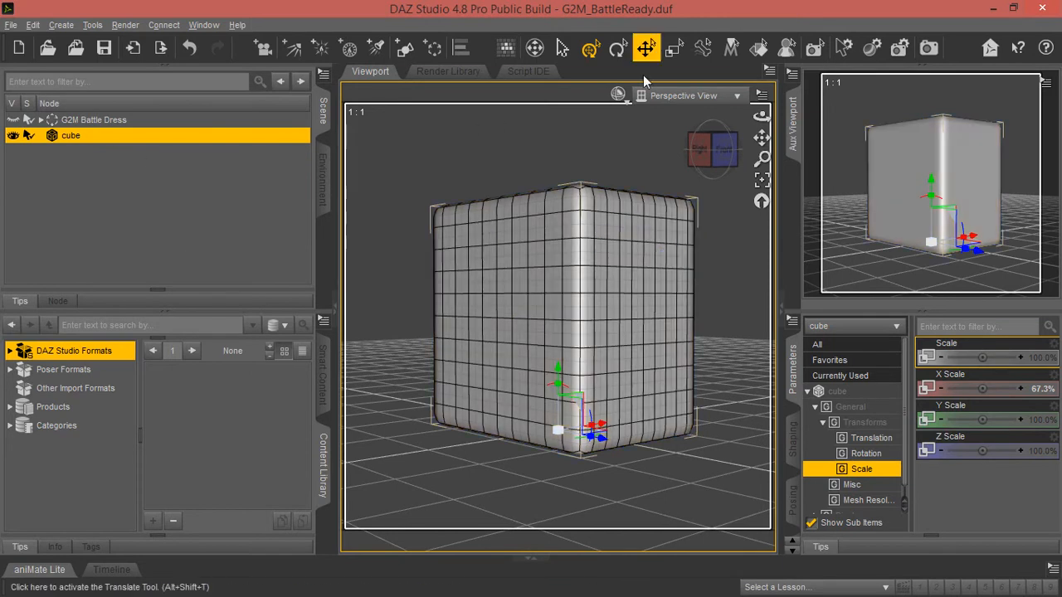
{"action": "left_click", "coordinate": [627, 100]}
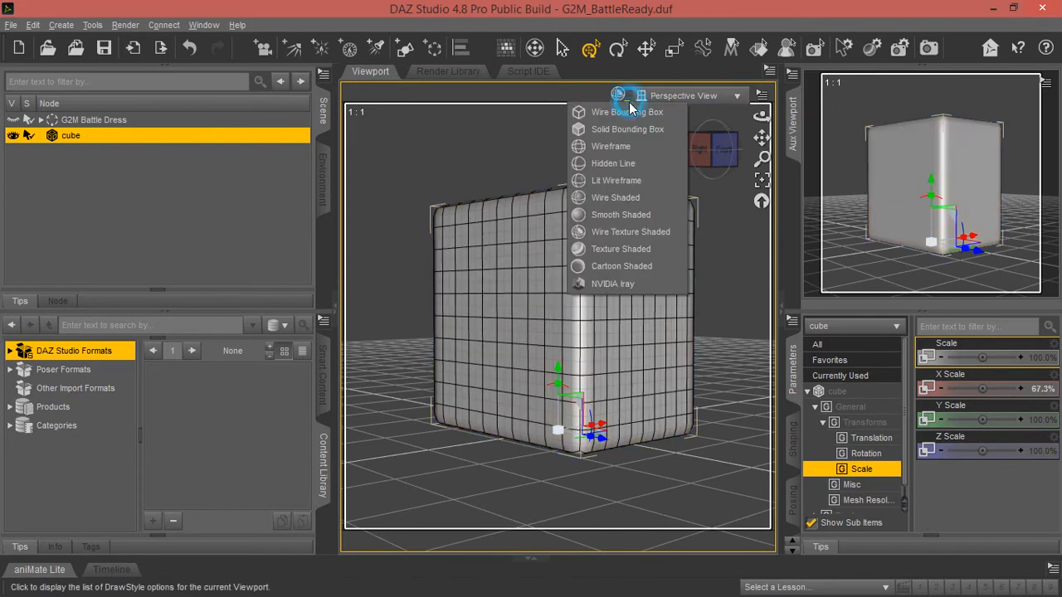
{"action": "left_click", "coordinate": [619, 146]}
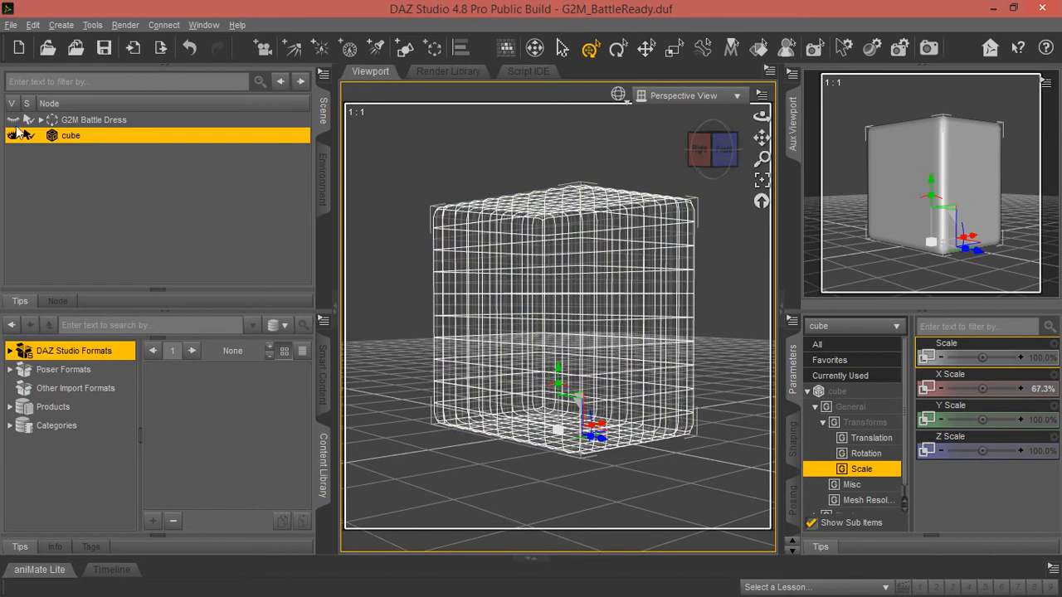
{"action": "left_click", "coordinate": [12, 120]}
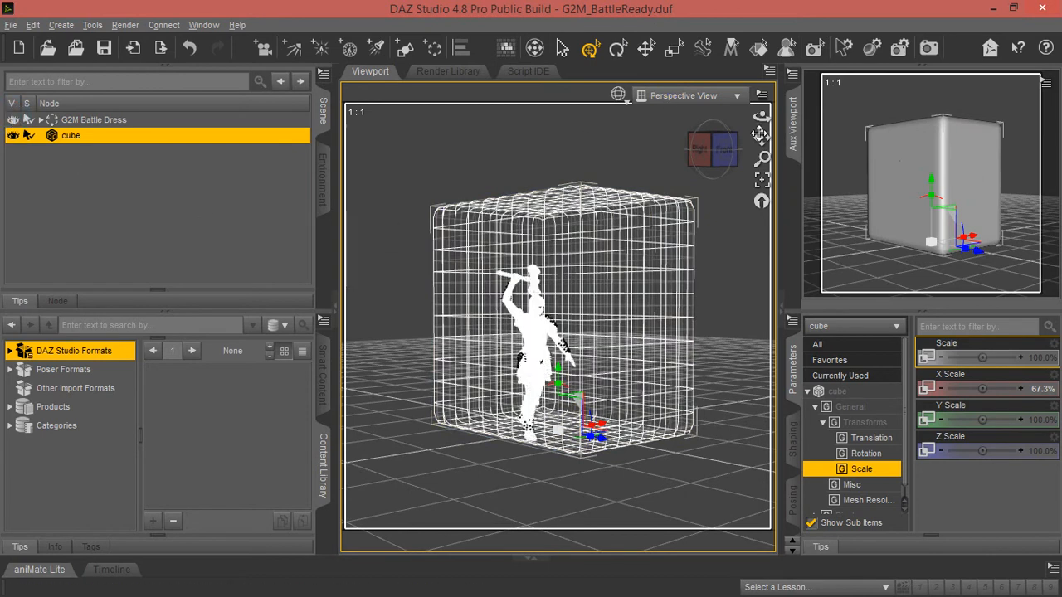
Step: Lower the cube's height to just above the figure's raised hand by setting Y Scale to about 74.9%
{"action": "left_click_drag", "start_coordinate": [761, 116], "coordinate": [718, 117]}
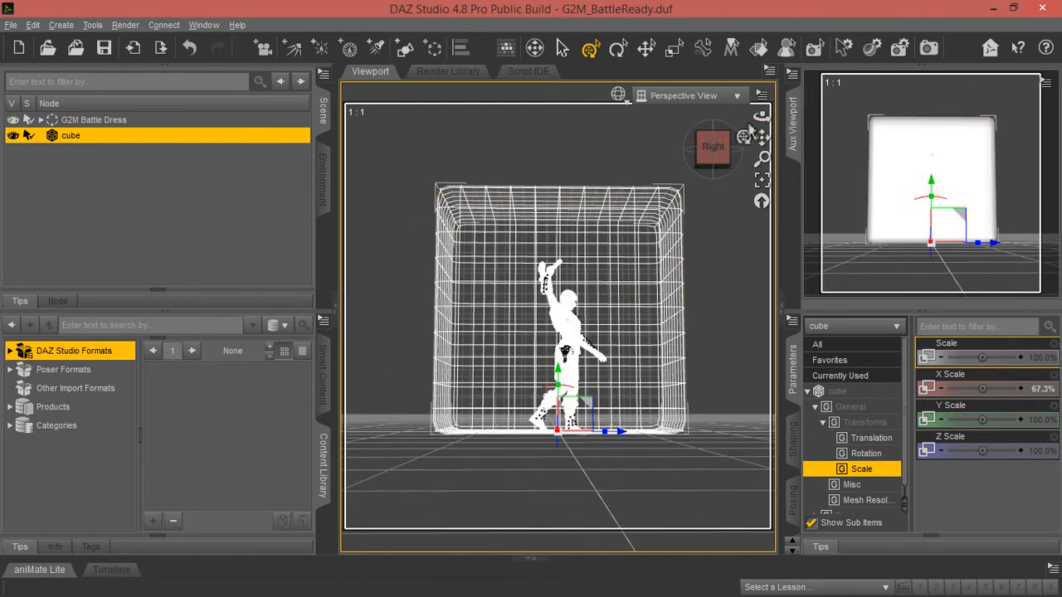
{"action": "left_click", "coordinate": [718, 154]}
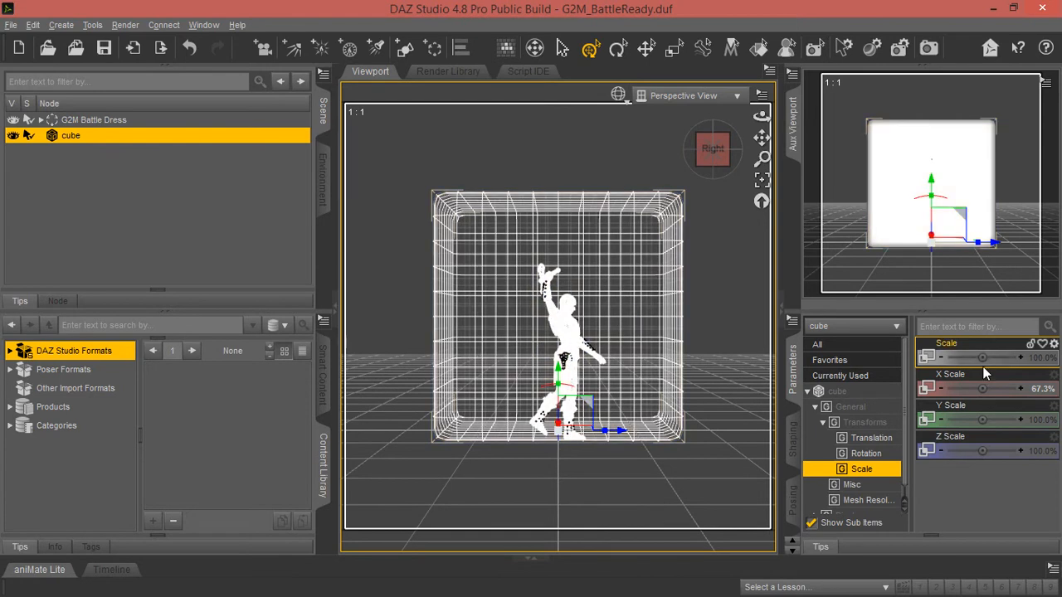
{"action": "double_click", "coordinate": [94, 133]}
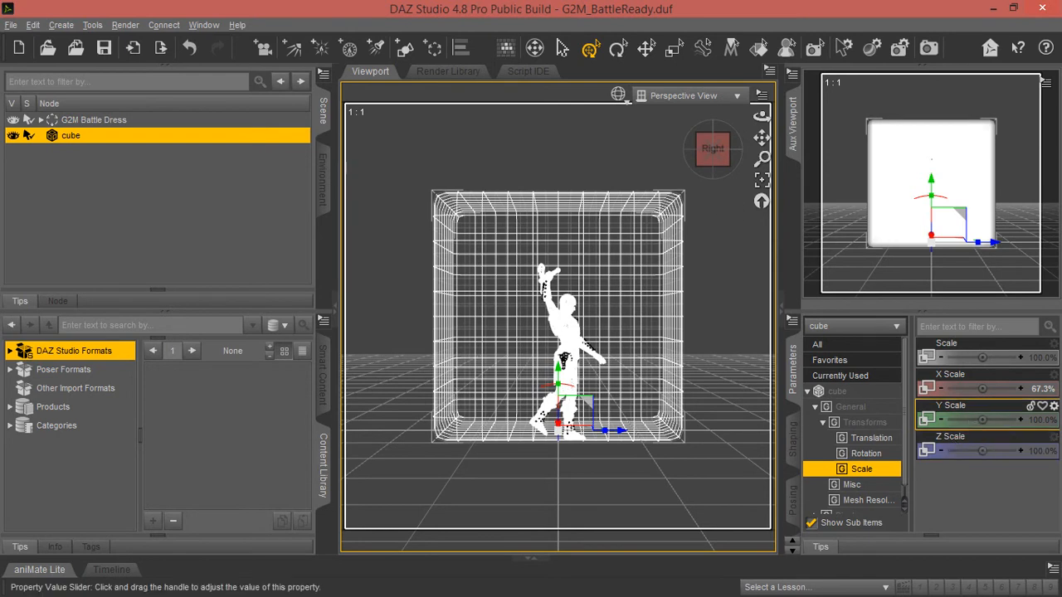
{"action": "left_click_drag", "start_coordinate": [983, 420], "coordinate": [954, 420]}
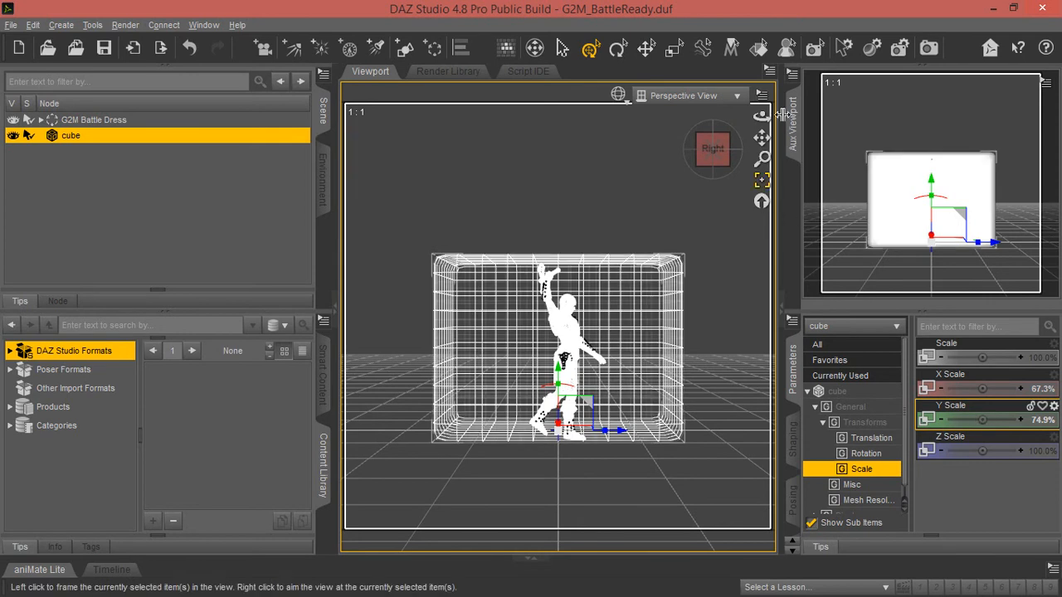
Step: Raise the cube's height by setting Y Scale to 80%
{"action": "mouse_move", "coordinate": [760, 116]}
{"action": "left_mouse_down"}
{"action": "mouse_move", "coordinate": [672, 94]}
{"action": "mouse_move", "coordinate": [666, 119]}
{"action": "mouse_move", "coordinate": [716, 128]}
{"action": "mouse_move", "coordinate": [665, 111]}
{"action": "mouse_move", "coordinate": [761, 110]}
{"action": "mouse_move", "coordinate": [758, 95]}
{"action": "mouse_move", "coordinate": [755, 107]}
{"action": "left_mouse_up"}
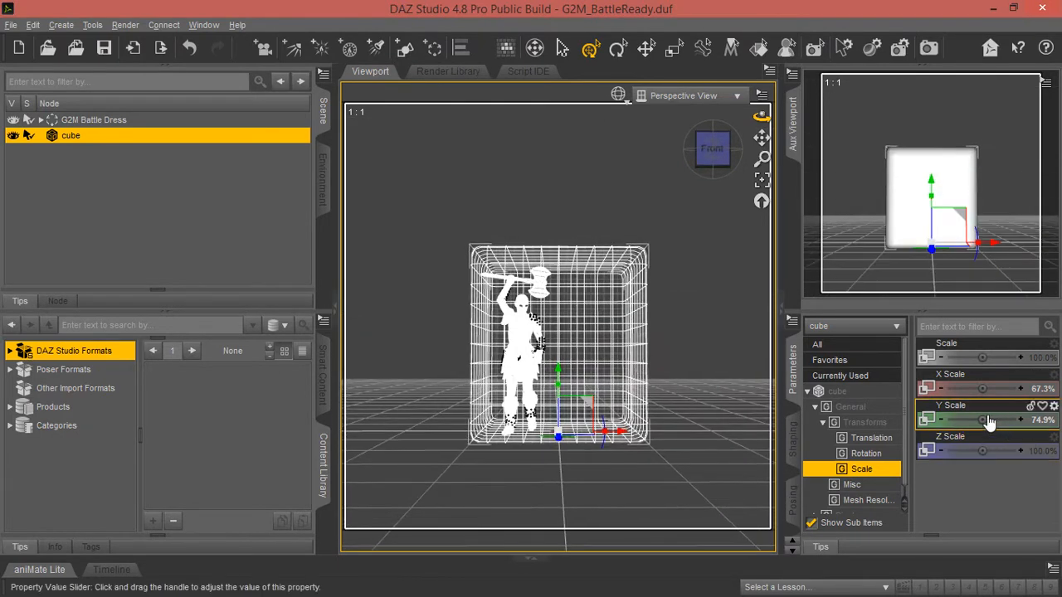
{"action": "left_click", "coordinate": [1043, 414]}
{"action": "left_click", "coordinate": [1043, 419]}
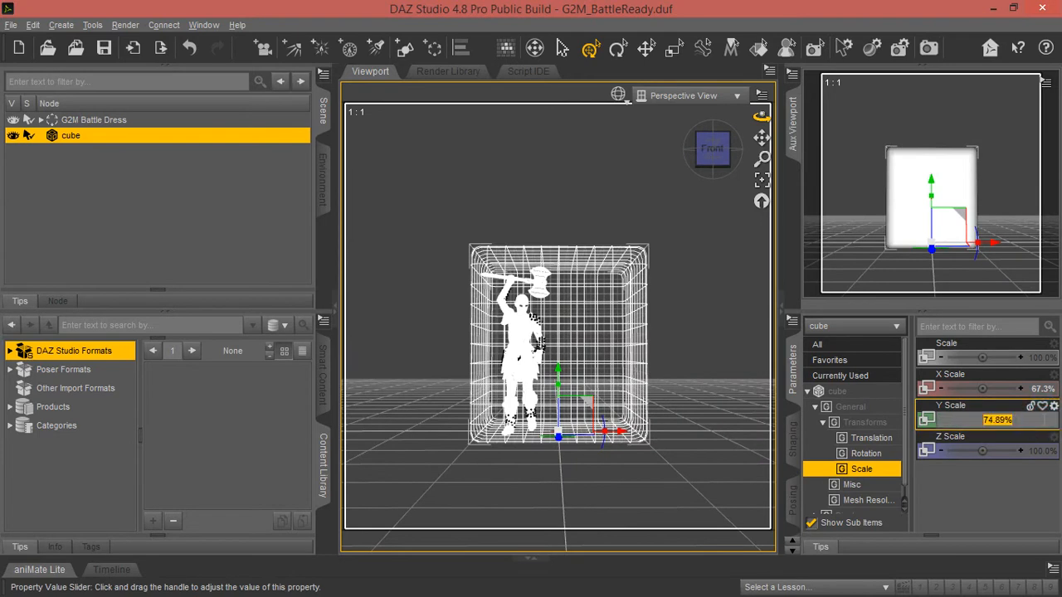
{"action": "key", "text": "Return"}
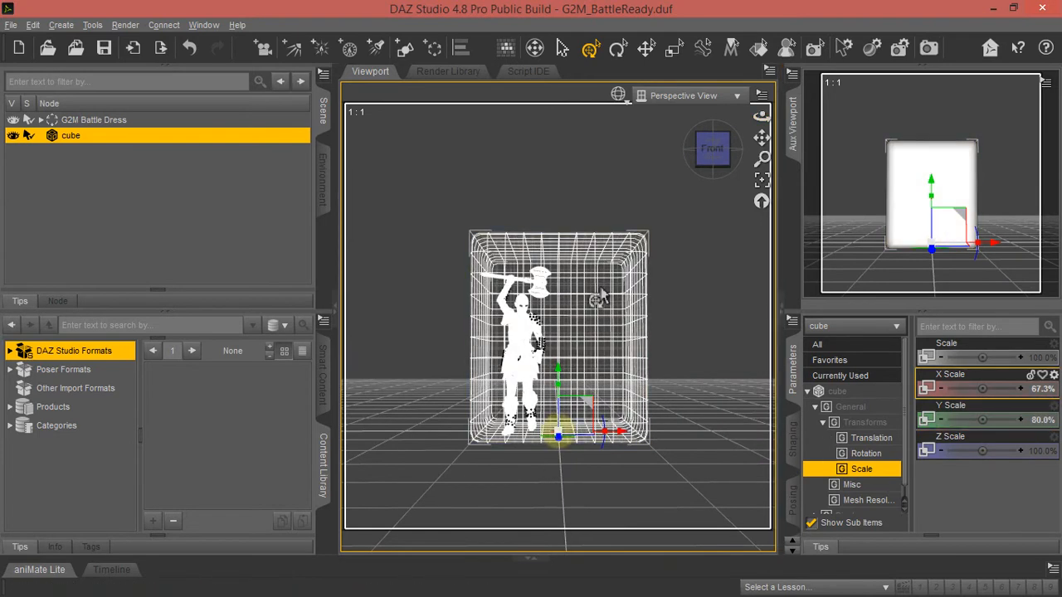
Step: Narrow the cube to roughly the figure's width by setting X Scale to about 37.1%
{"action": "left_click_drag", "start_coordinate": [762, 116], "coordinate": [705, 137]}
{"action": "left_click_drag", "start_coordinate": [502, 336], "coordinate": [528, 363]}
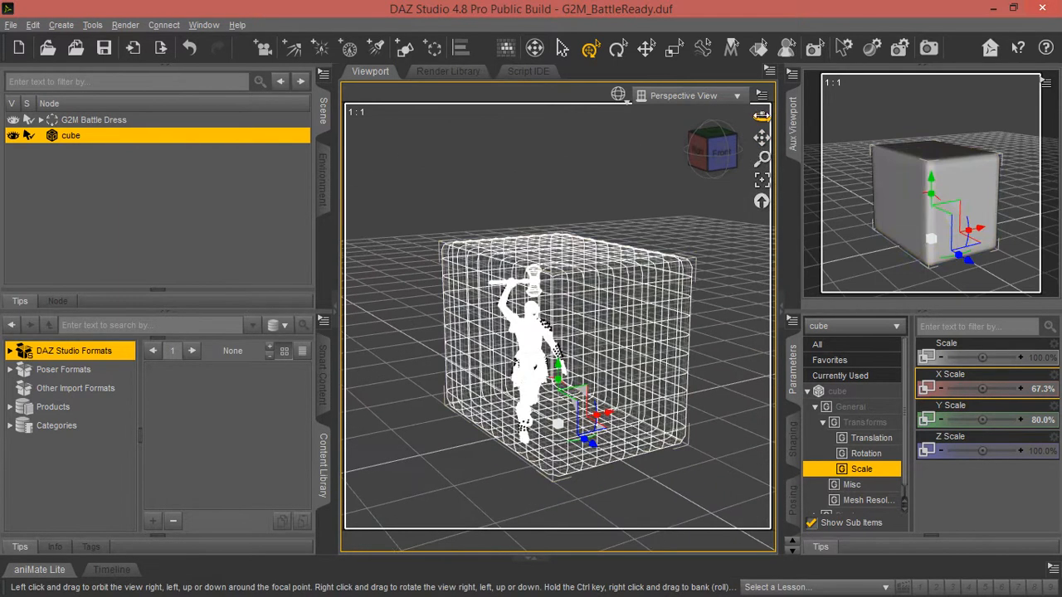
{"action": "mouse_move", "coordinate": [761, 116]}
{"action": "left_mouse_down"}
{"action": "mouse_move", "coordinate": [712, 90]}
{"action": "mouse_move", "coordinate": [752, 111]}
{"action": "left_mouse_up"}
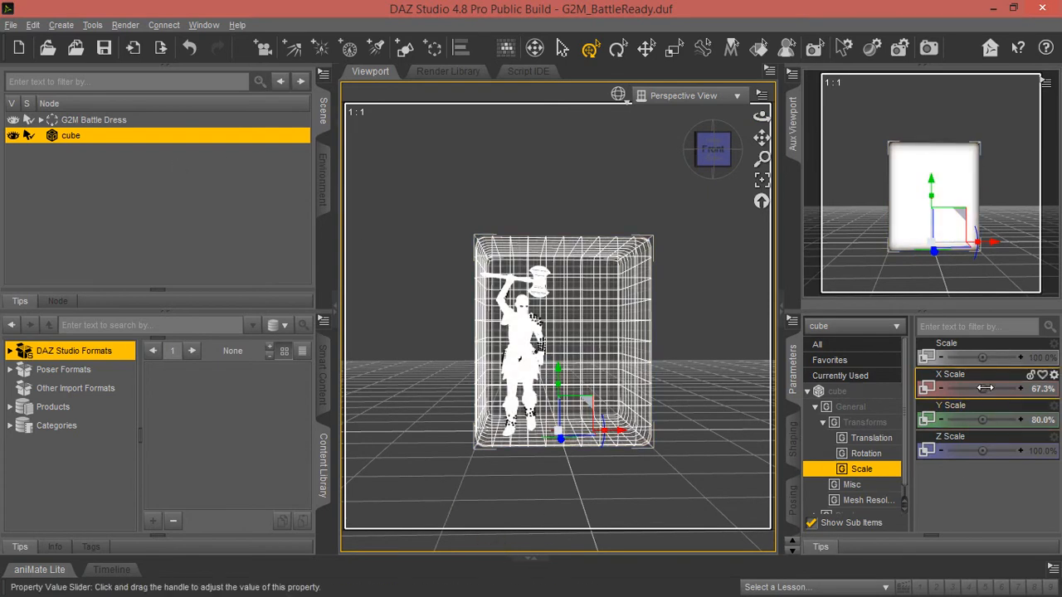
{"action": "left_click_drag", "start_coordinate": [983, 389], "coordinate": [966, 388]}
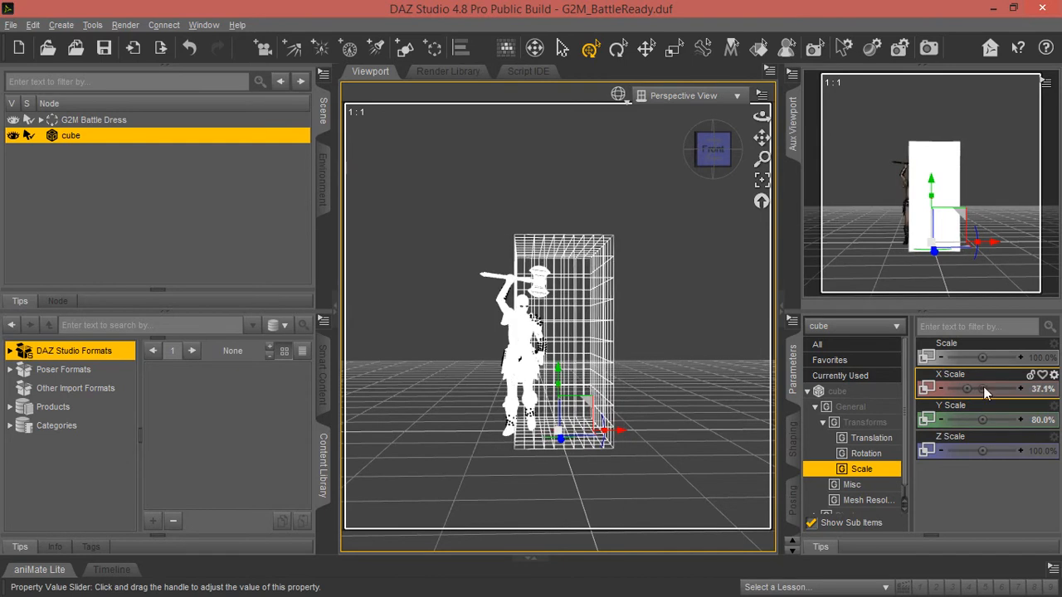
Step: Move the cube around the figure by setting X Translate to about -53.62 and Z Translate to about -78.15
{"action": "left_click", "coordinate": [867, 438]}
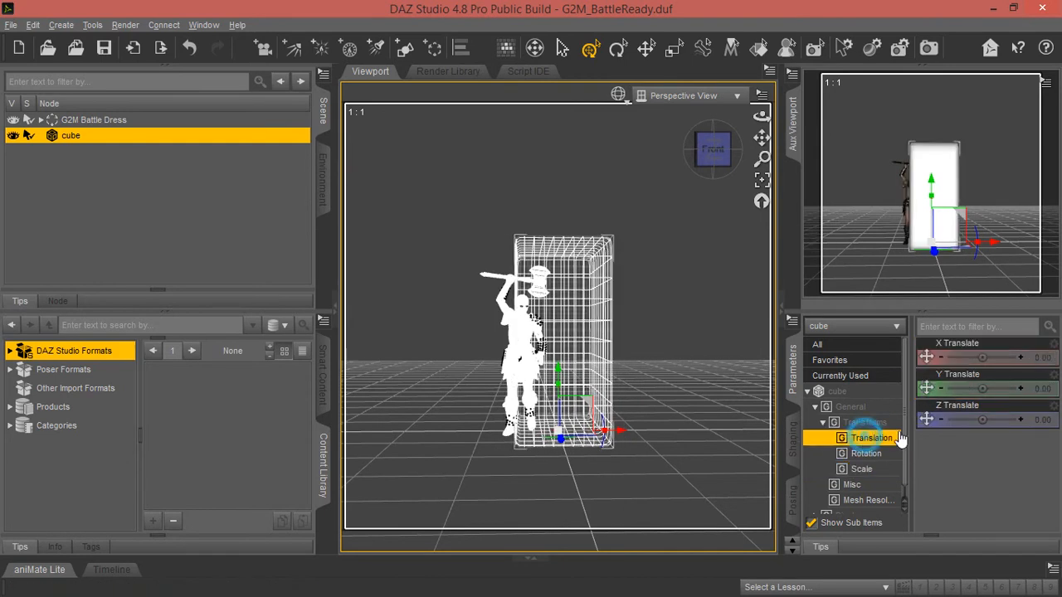
{"action": "left_click_drag", "start_coordinate": [980, 357], "coordinate": [965, 357]}
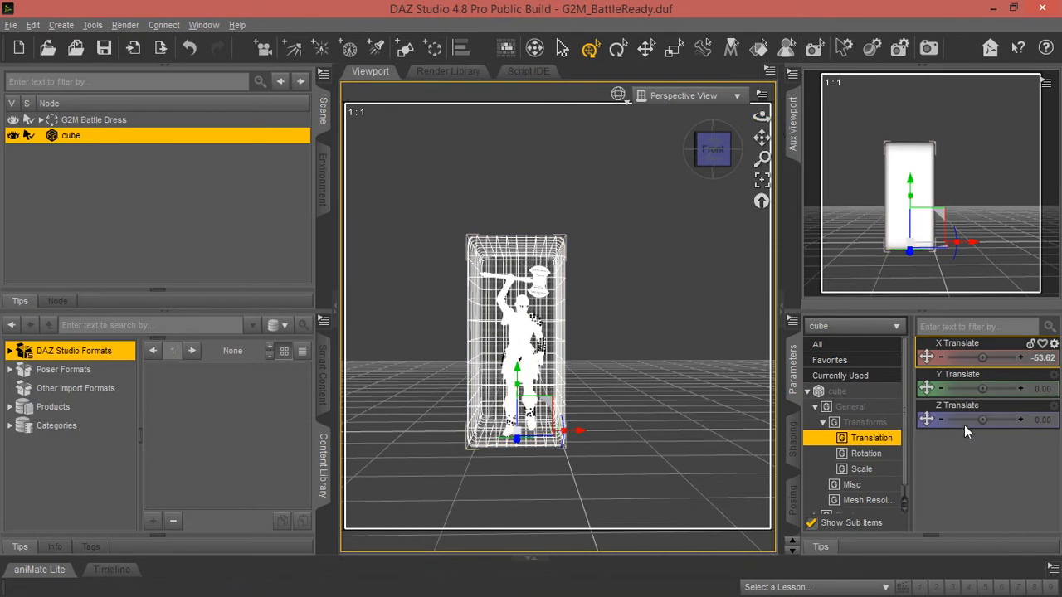
{"action": "left_click_drag", "start_coordinate": [759, 123], "coordinate": [702, 113]}
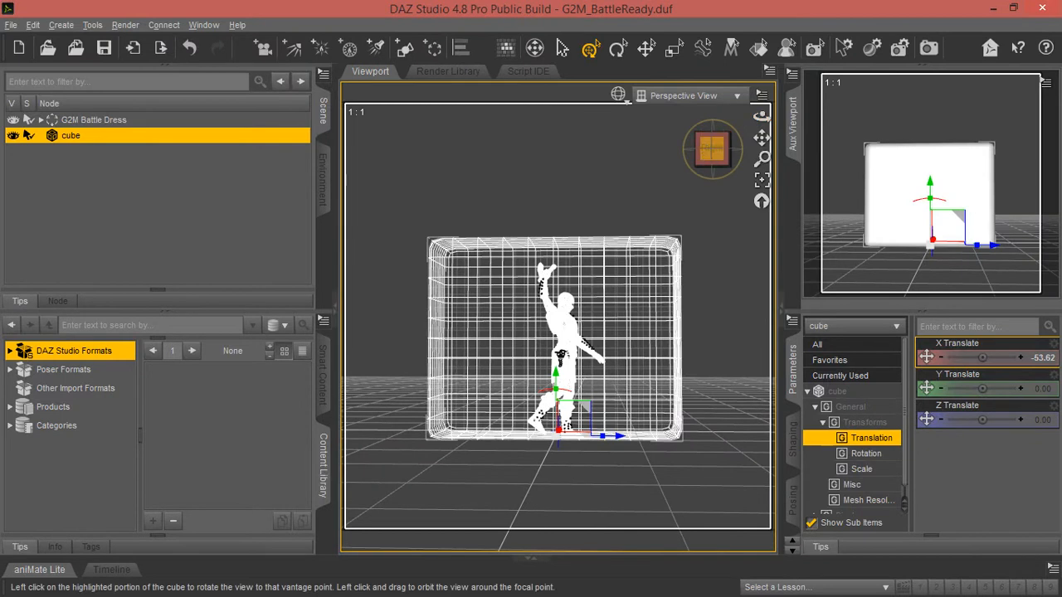
{"action": "left_click", "coordinate": [709, 152]}
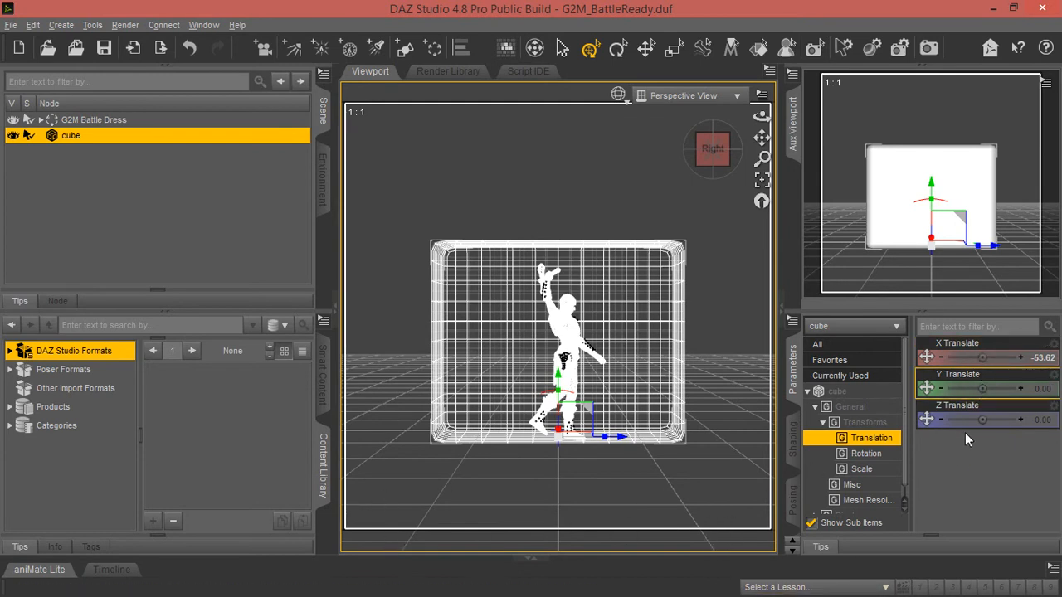
{"action": "left_click_drag", "start_coordinate": [982, 420], "coordinate": [959, 420]}
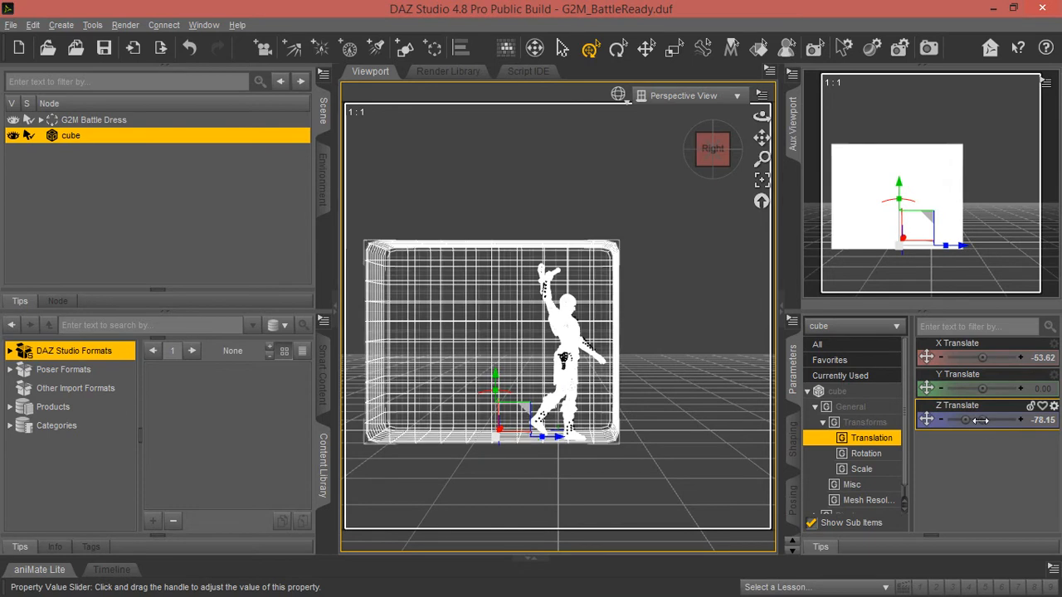
Step: Show the Tool Settings pane beside the figure and set the active tool to Geometry Editor
{"action": "scroll", "coordinate": [707, 324], "scroll_direction": "up", "scroll_amount": 5}
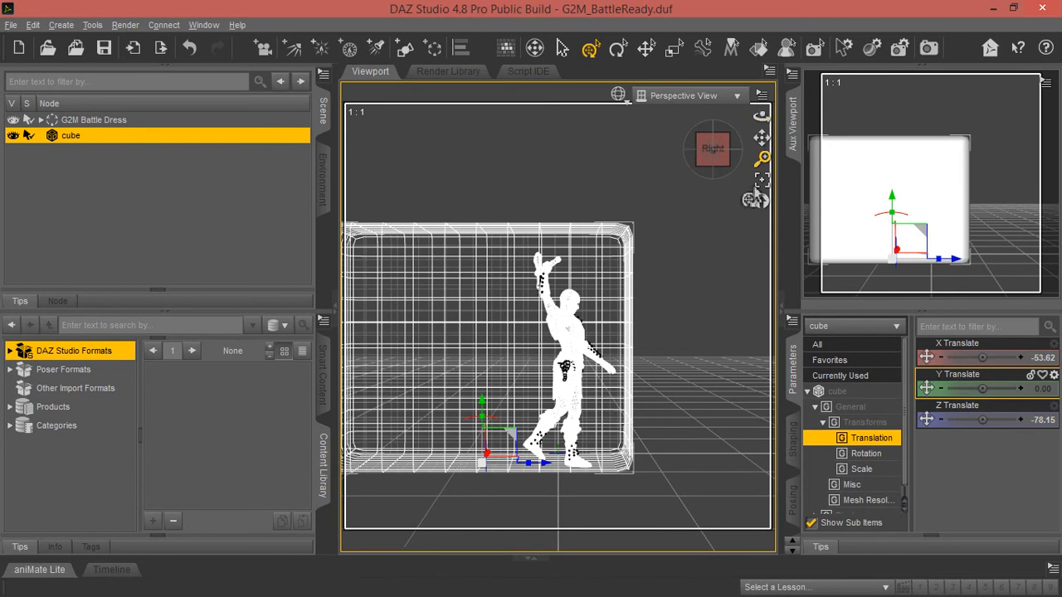
{"action": "left_click_drag", "start_coordinate": [757, 142], "coordinate": [757, 141]}
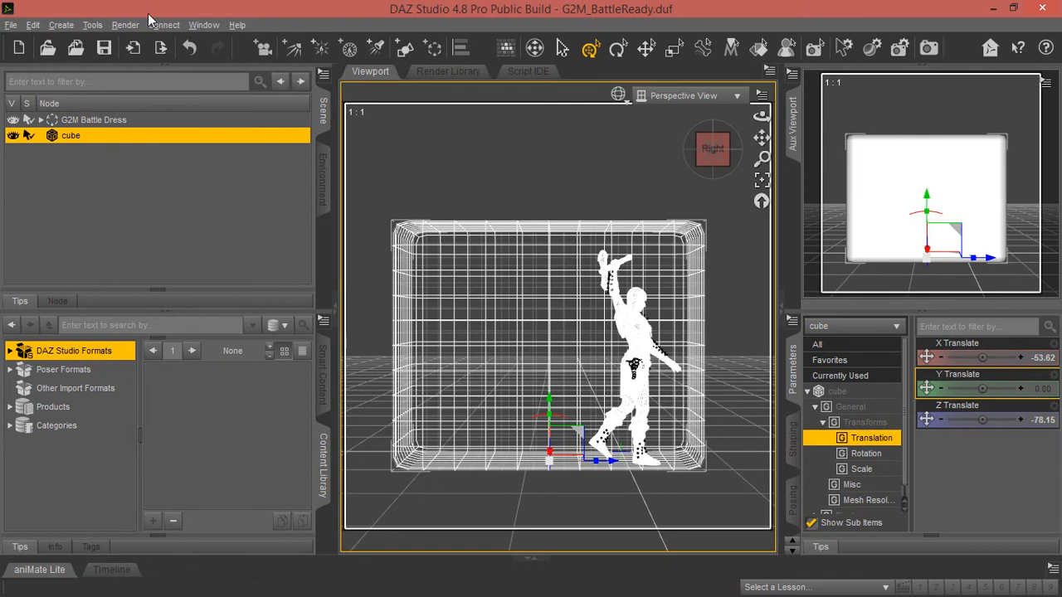
{"action": "left_click", "coordinate": [204, 25]}
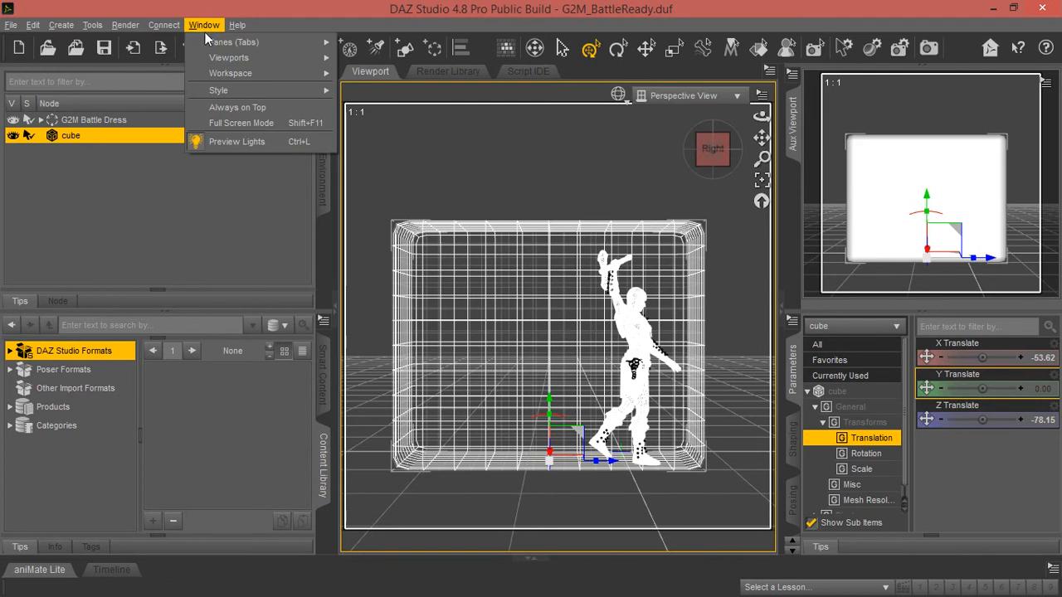
{"action": "mouse_move", "coordinate": [215, 42]}
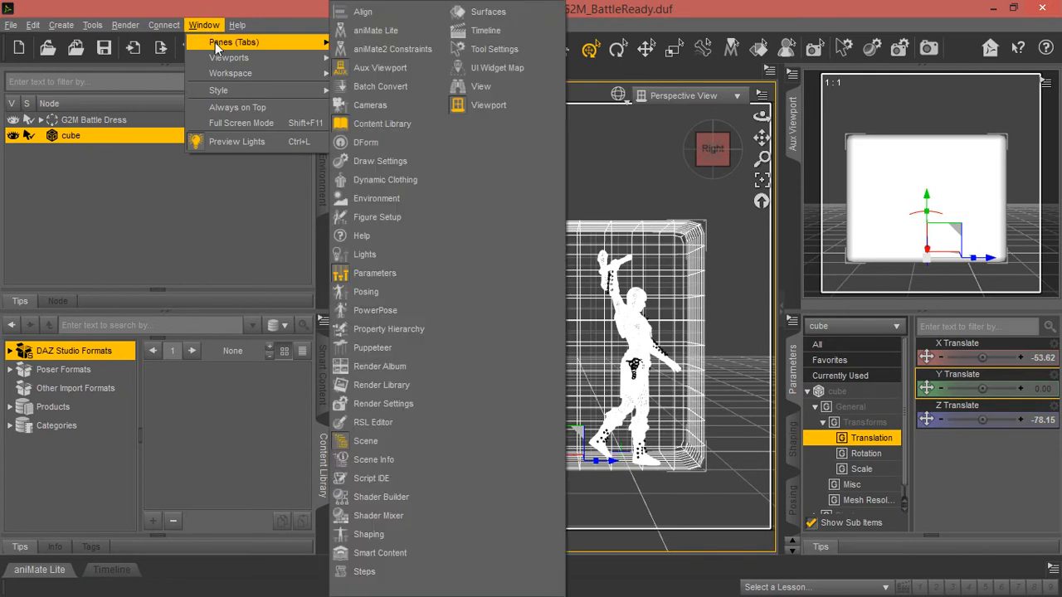
{"action": "left_click", "coordinate": [503, 48]}
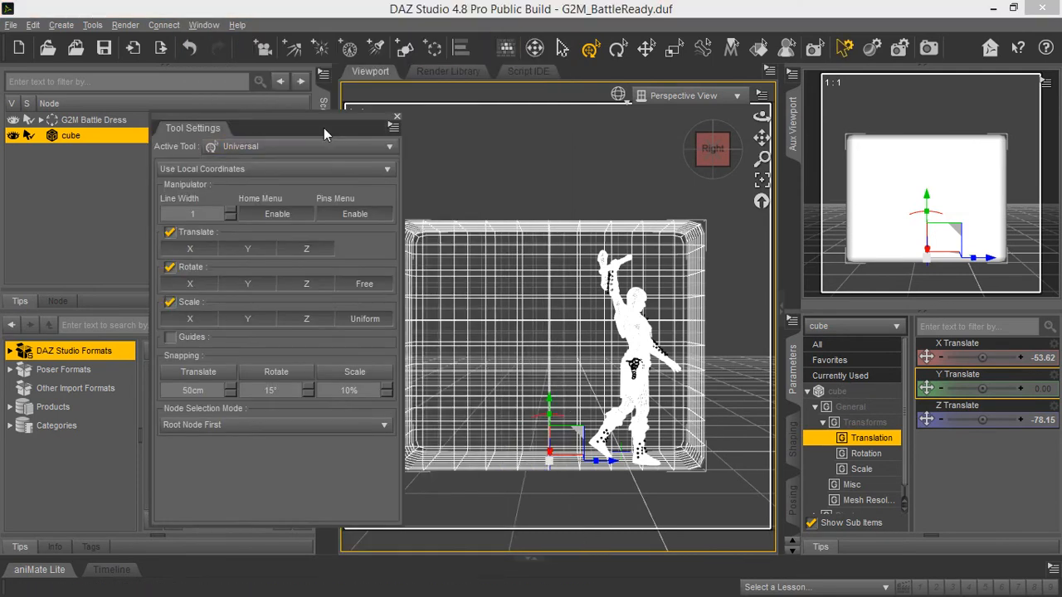
{"action": "left_click_drag", "start_coordinate": [317, 129], "coordinate": [926, 98]}
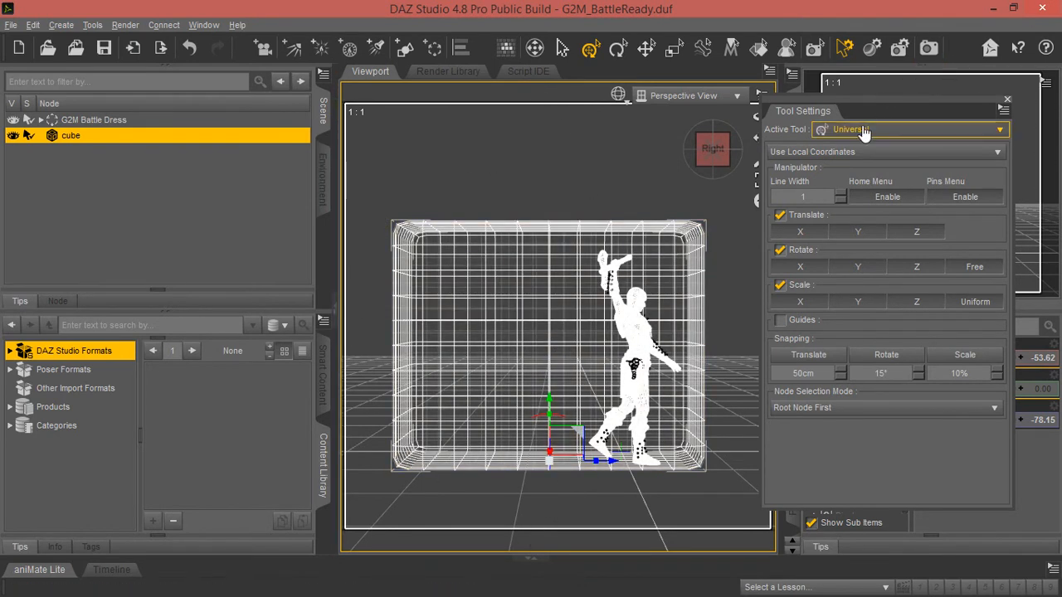
{"action": "left_click", "coordinate": [863, 129]}
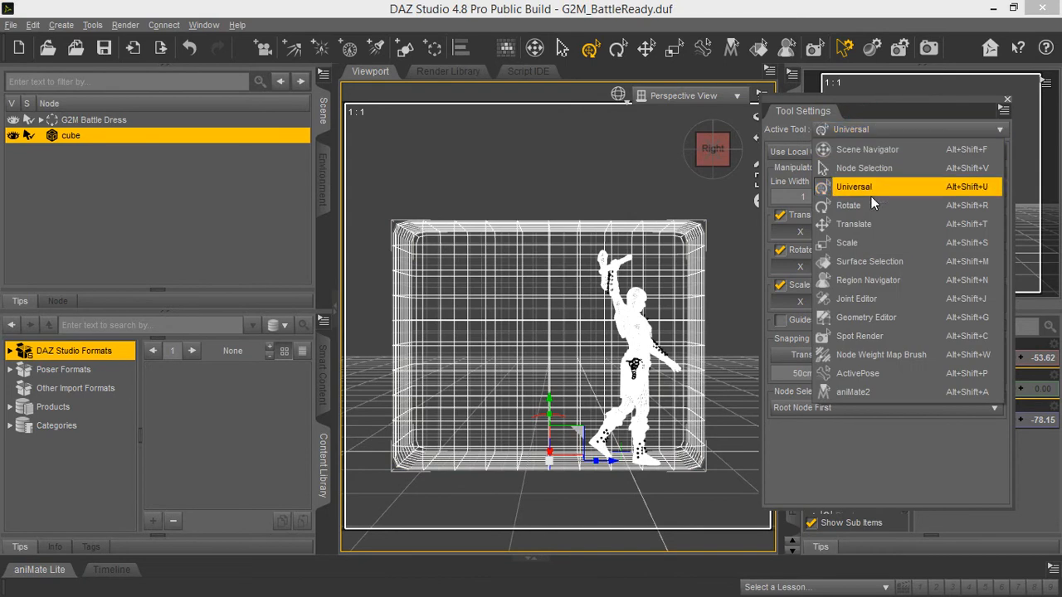
{"action": "left_click", "coordinate": [919, 317]}
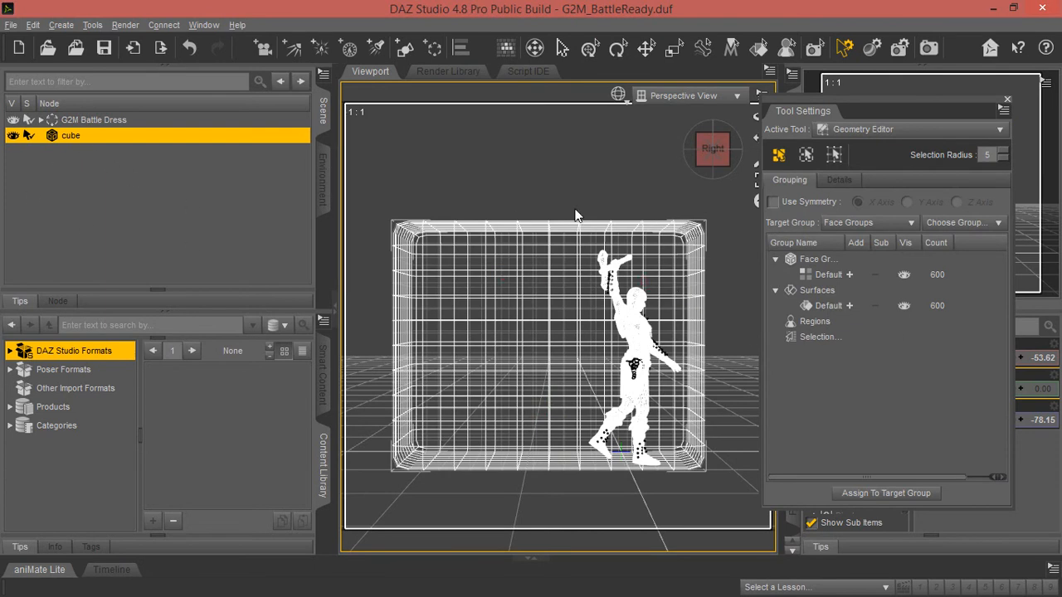
Step: Turn on symmetry about the X axis in the Geometry Editor and use polygon selection
{"action": "right_click", "coordinate": [522, 265]}
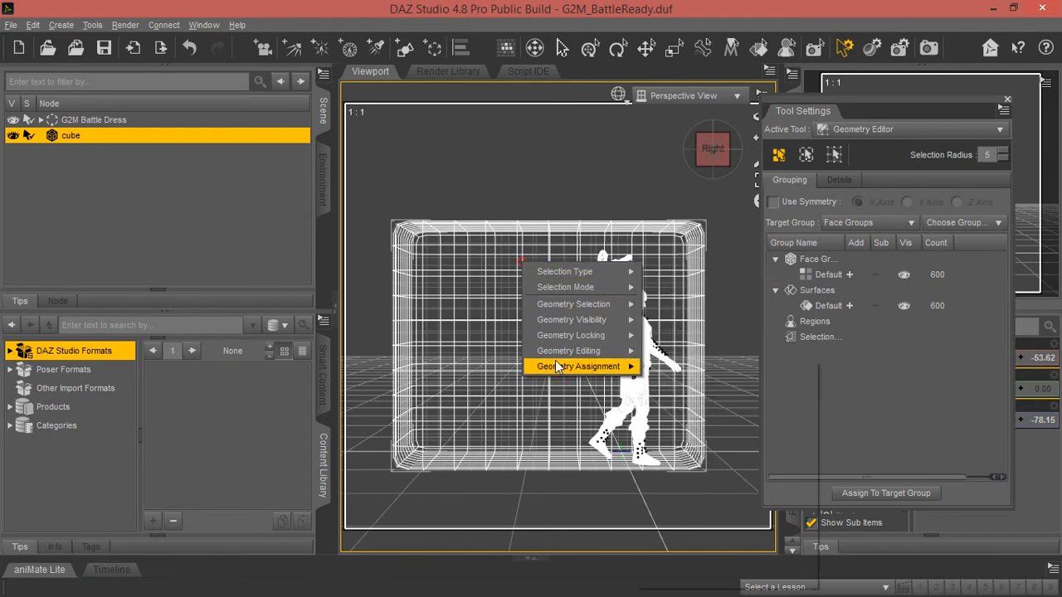
{"action": "mouse_move", "coordinate": [549, 304]}
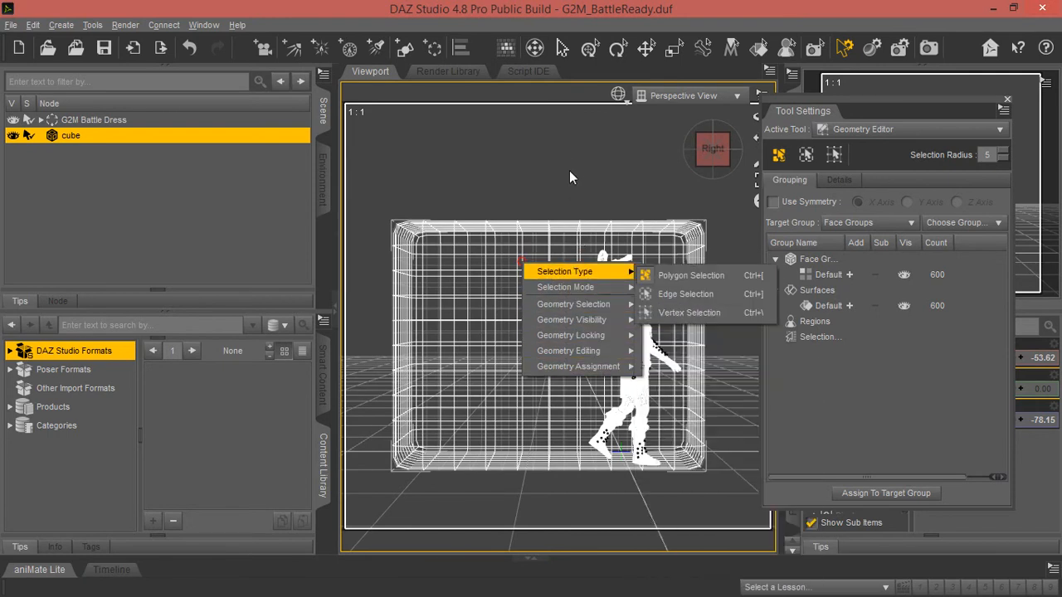
{"action": "left_click", "coordinate": [884, 146]}
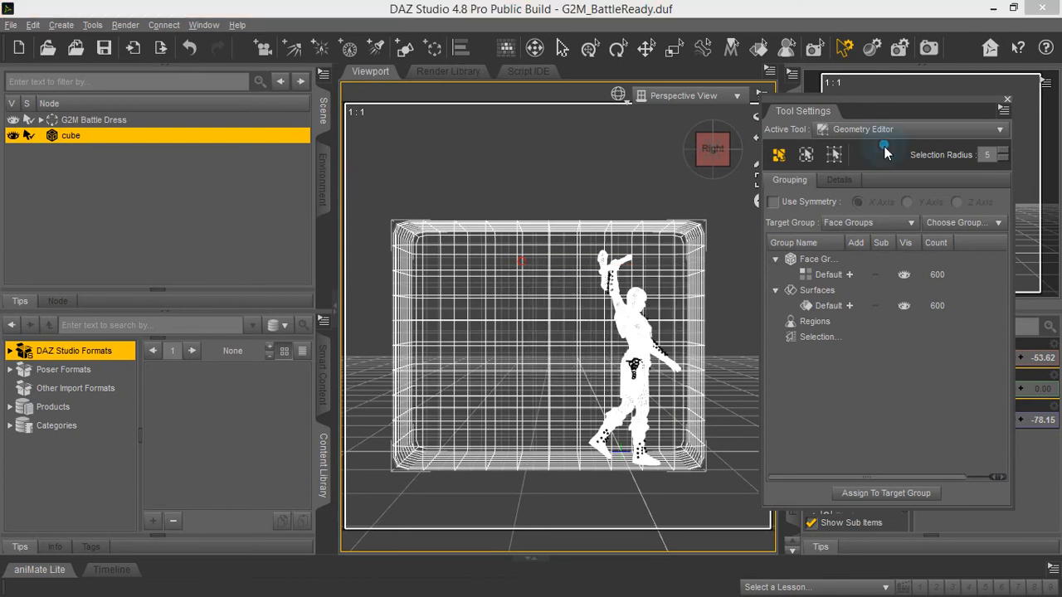
{"action": "left_click", "coordinate": [773, 203]}
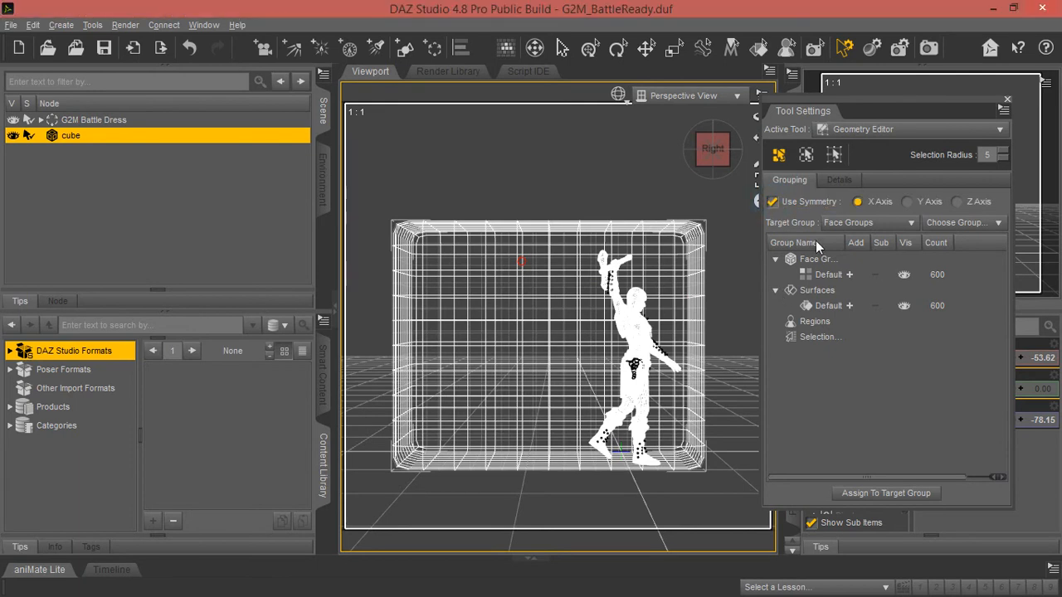
{"action": "left_click", "coordinate": [836, 158]}
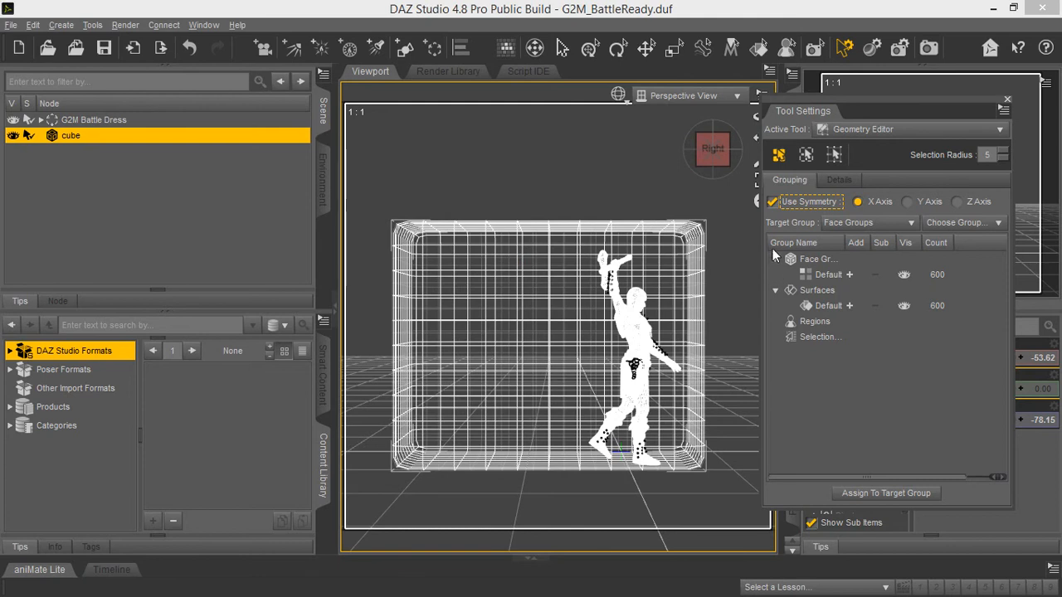
{"action": "left_click", "coordinate": [779, 158]}
Step: Switch the selection mode to Marquee Selection and select all cube polygons behind the figure, ending just short of its rear foot
{"action": "mouse_move", "coordinate": [486, 239]}
{"action": "left_mouse_down"}
{"action": "mouse_move", "coordinate": [510, 328]}
{"action": "mouse_move", "coordinate": [440, 356]}
{"action": "mouse_move", "coordinate": [485, 400]}
{"action": "mouse_move", "coordinate": [446, 239]}
{"action": "left_mouse_up"}
{"action": "mouse_move", "coordinate": [488, 350]}
{"action": "left_mouse_down"}
{"action": "mouse_move", "coordinate": [482, 436]}
{"action": "mouse_move", "coordinate": [436, 379]}
{"action": "mouse_move", "coordinate": [415, 268]}
{"action": "mouse_move", "coordinate": [486, 263]}
{"action": "mouse_move", "coordinate": [528, 292]}
{"action": "left_mouse_up"}
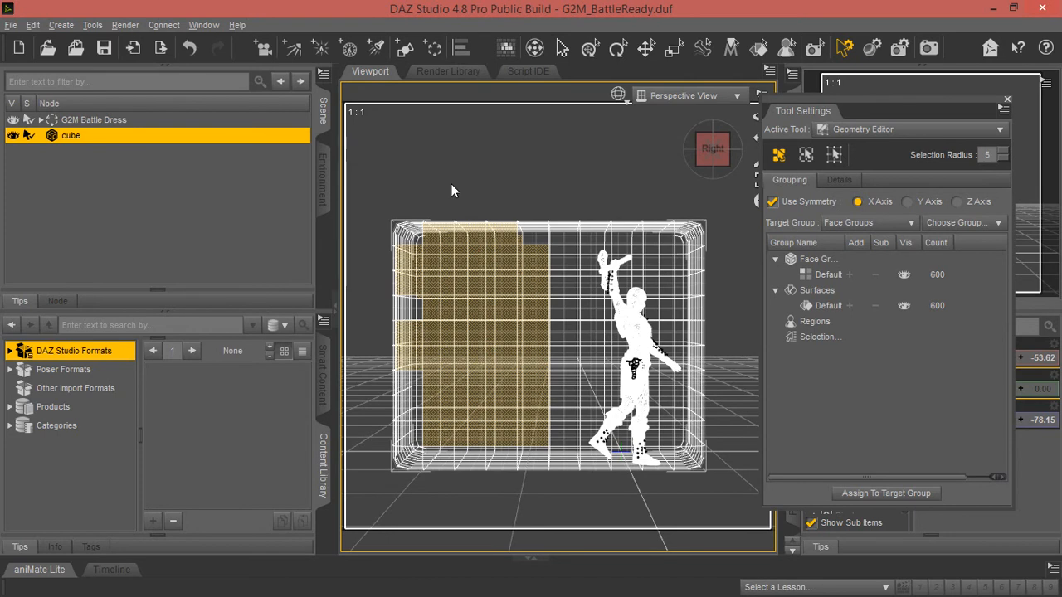
{"action": "right_click", "coordinate": [476, 267]}
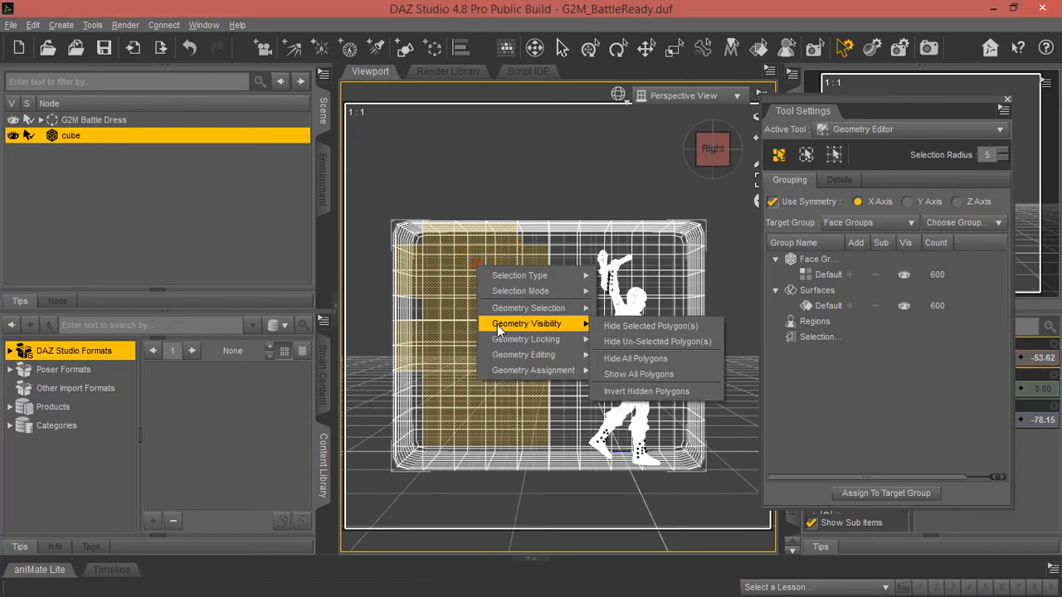
{"action": "mouse_move", "coordinate": [523, 308]}
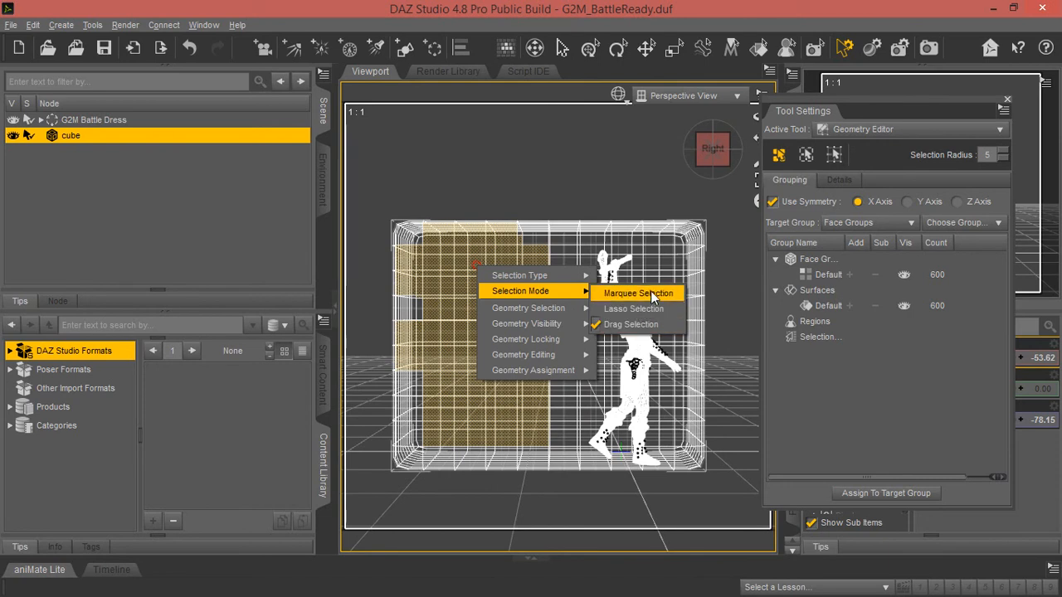
{"action": "left_click", "coordinate": [651, 293]}
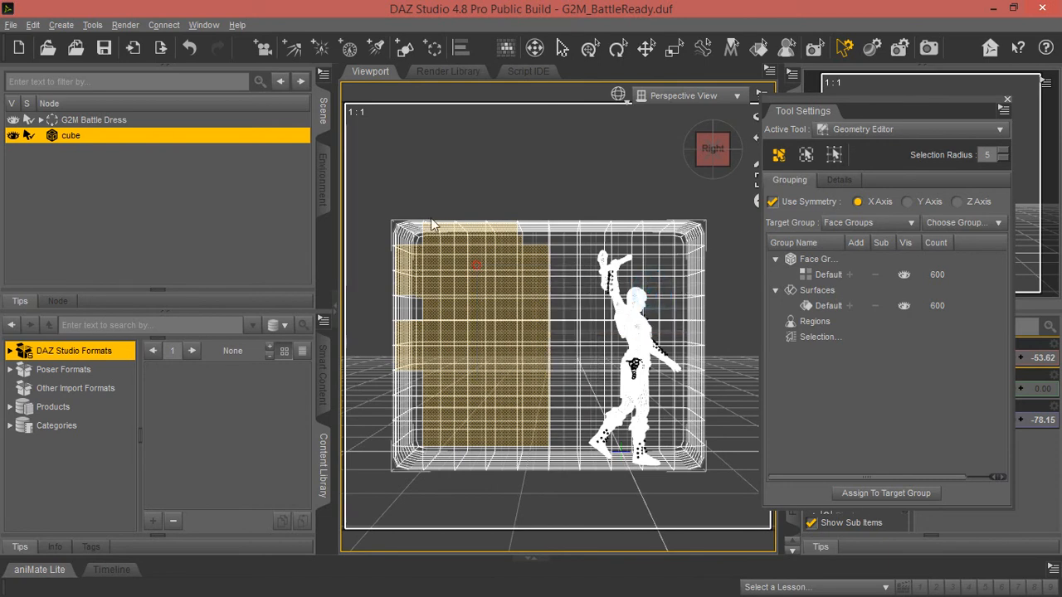
{"action": "left_click_drag", "start_coordinate": [371, 183], "coordinate": [461, 317]}
{"action": "left_click_drag", "start_coordinate": [581, 516], "coordinate": [584, 490]}
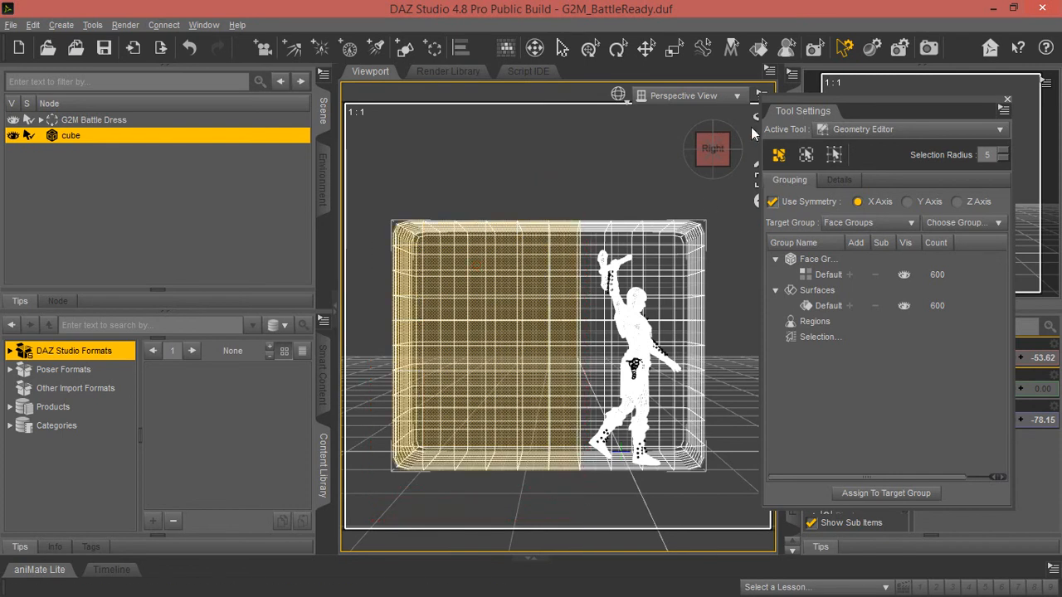
Step: Hide the selected polygons in the rear part of the cube
{"action": "mouse_move", "coordinate": [756, 117]}
{"action": "left_mouse_down"}
{"action": "mouse_move", "coordinate": [697, 151]}
{"action": "mouse_move", "coordinate": [634, 118]}
{"action": "mouse_move", "coordinate": [560, 113]}
{"action": "mouse_move", "coordinate": [614, 158]}
{"action": "mouse_move", "coordinate": [673, 132]}
{"action": "mouse_move", "coordinate": [728, 124]}
{"action": "mouse_move", "coordinate": [748, 152]}
{"action": "mouse_move", "coordinate": [763, 113]}
{"action": "mouse_move", "coordinate": [712, 156]}
{"action": "mouse_move", "coordinate": [742, 142]}
{"action": "mouse_move", "coordinate": [757, 119]}
{"action": "mouse_move", "coordinate": [755, 130]}
{"action": "mouse_move", "coordinate": [745, 115]}
{"action": "left_mouse_up"}
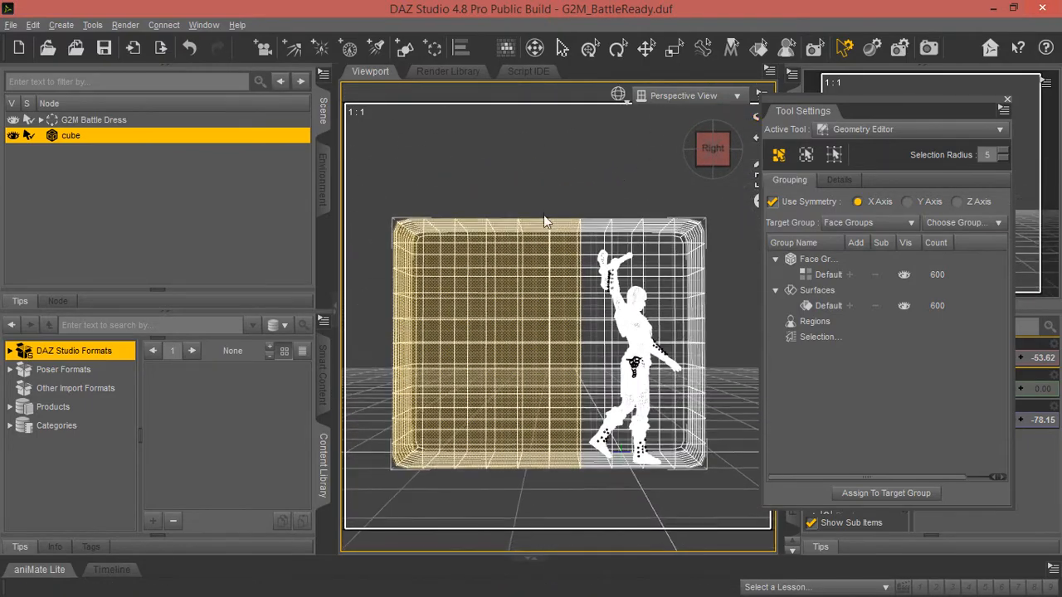
{"action": "right_click", "coordinate": [488, 301]}
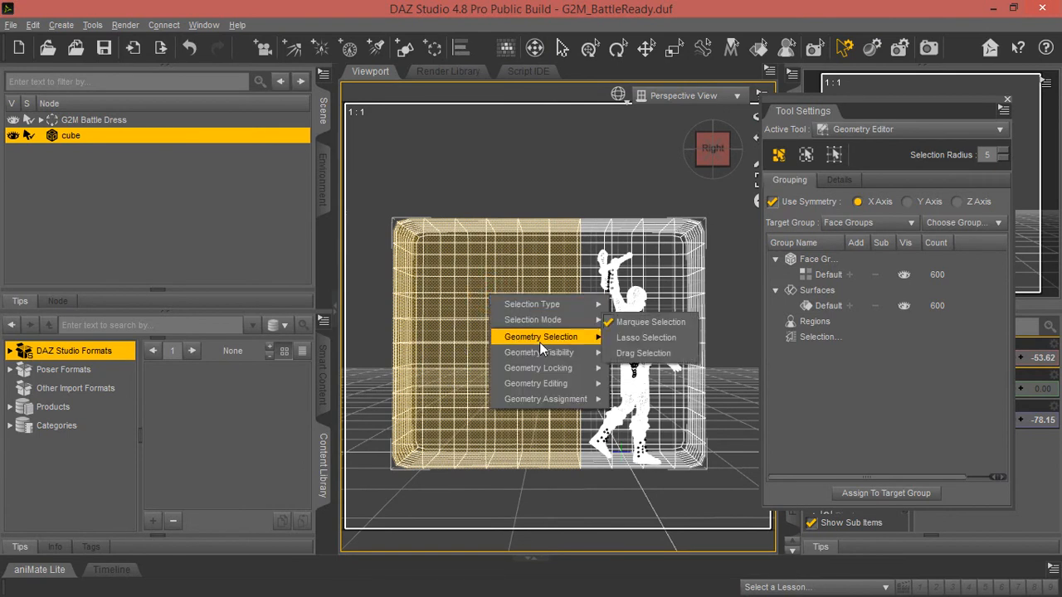
{"action": "mouse_move", "coordinate": [544, 353]}
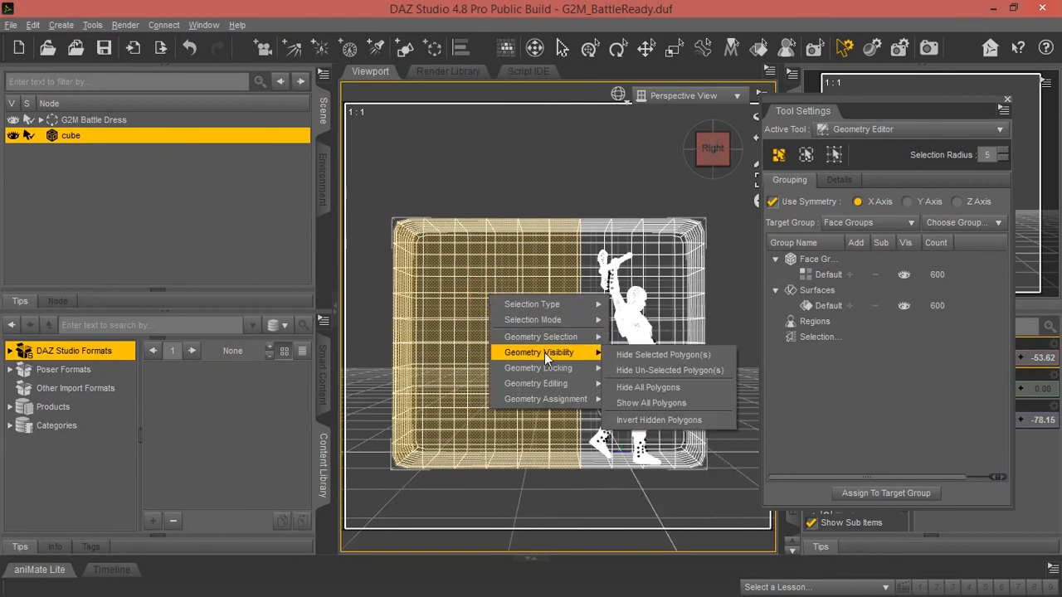
{"action": "left_click", "coordinate": [642, 354]}
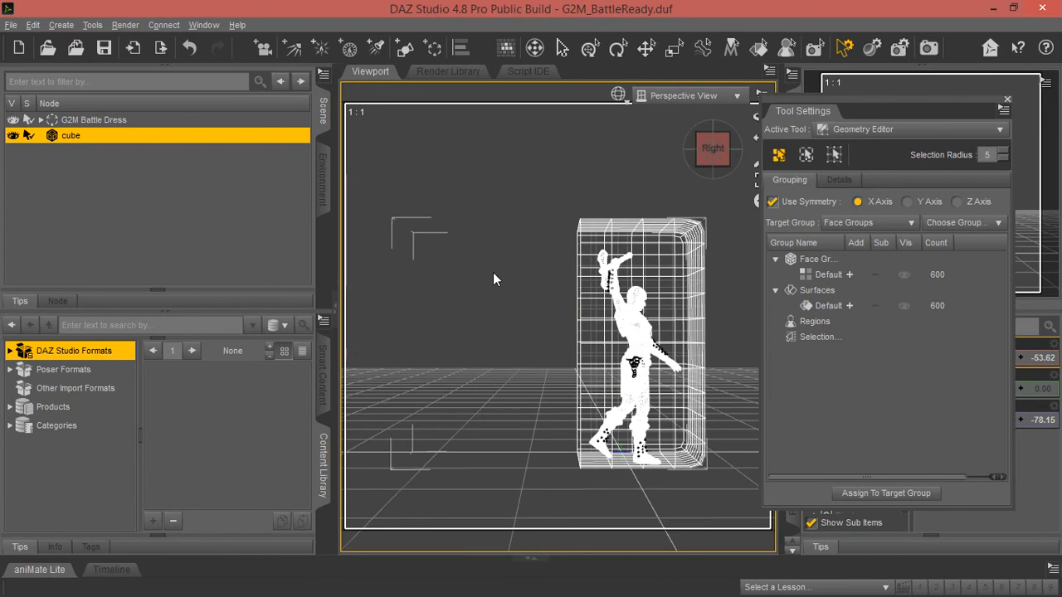
Step: Permanently delete the cube's hidden rear polygons and close the Tool Settings pane
{"action": "right_click", "coordinate": [533, 263]}
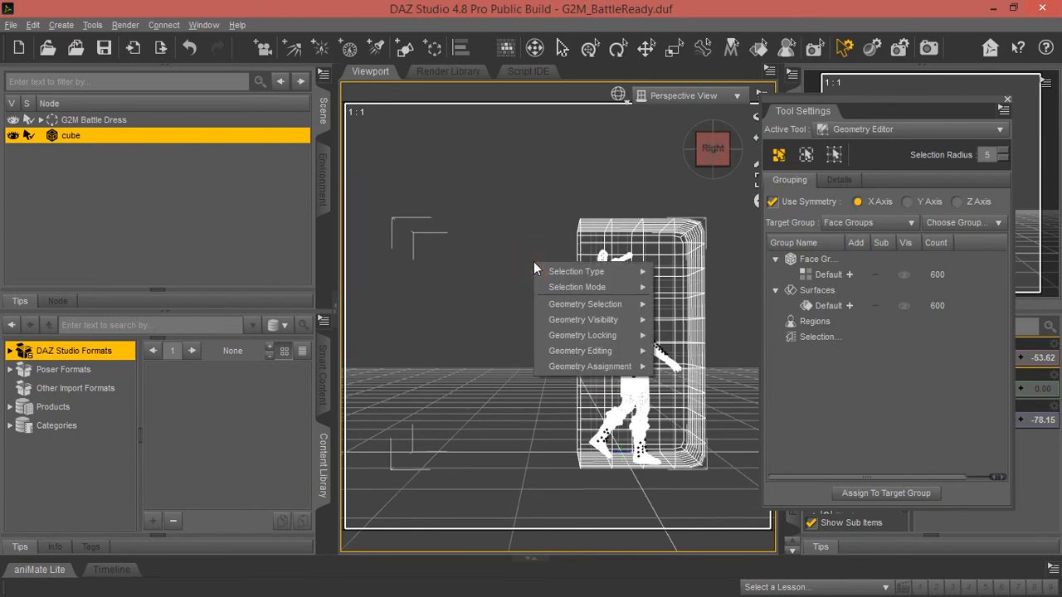
{"action": "mouse_move", "coordinate": [567, 322]}
{"action": "mouse_move", "coordinate": [584, 356]}
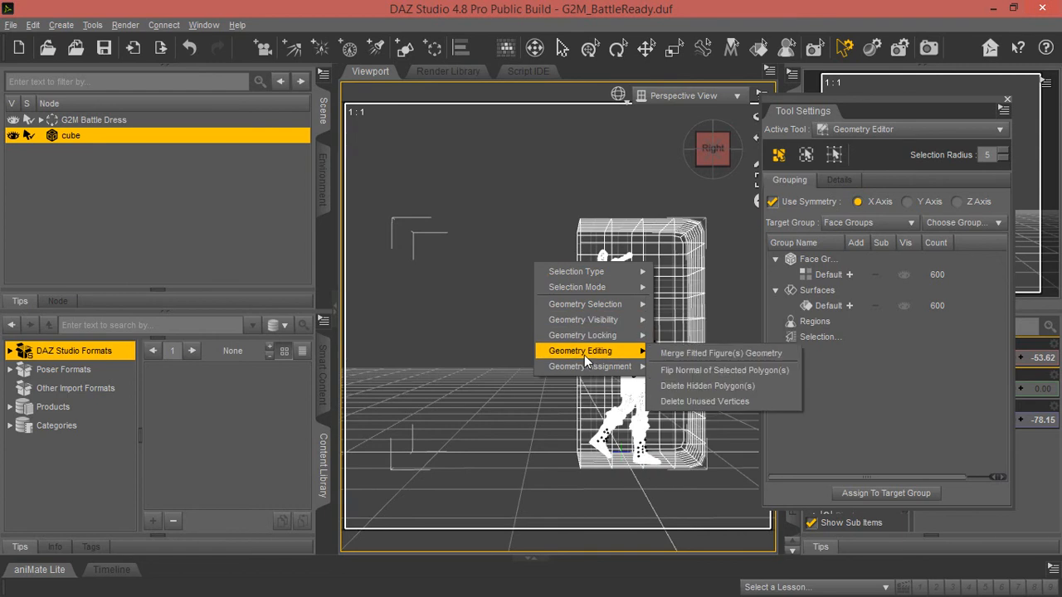
{"action": "left_click", "coordinate": [737, 384]}
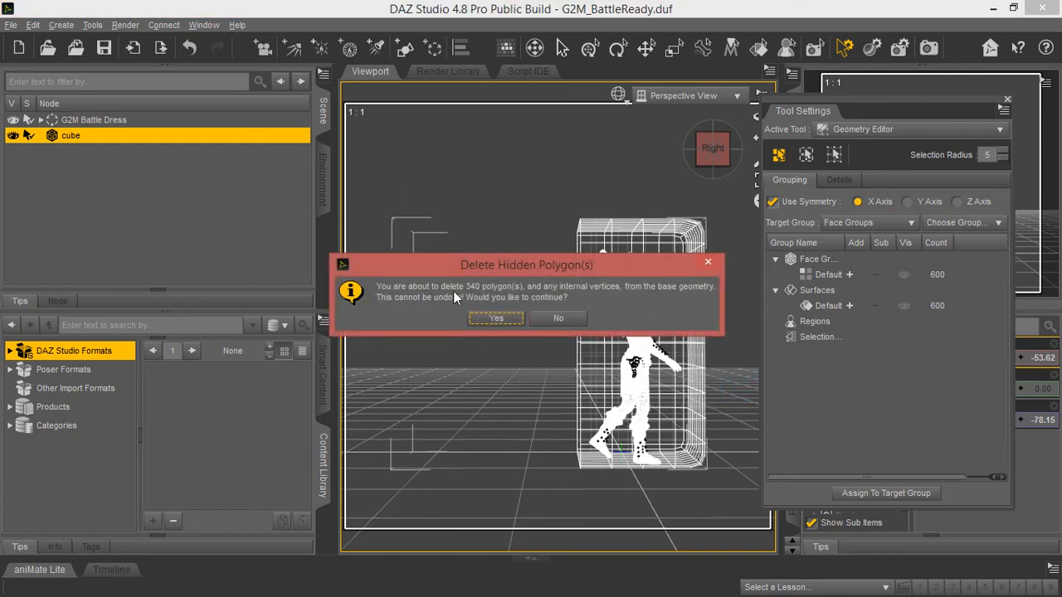
{"action": "left_click_drag", "start_coordinate": [482, 264], "coordinate": [518, 297]}
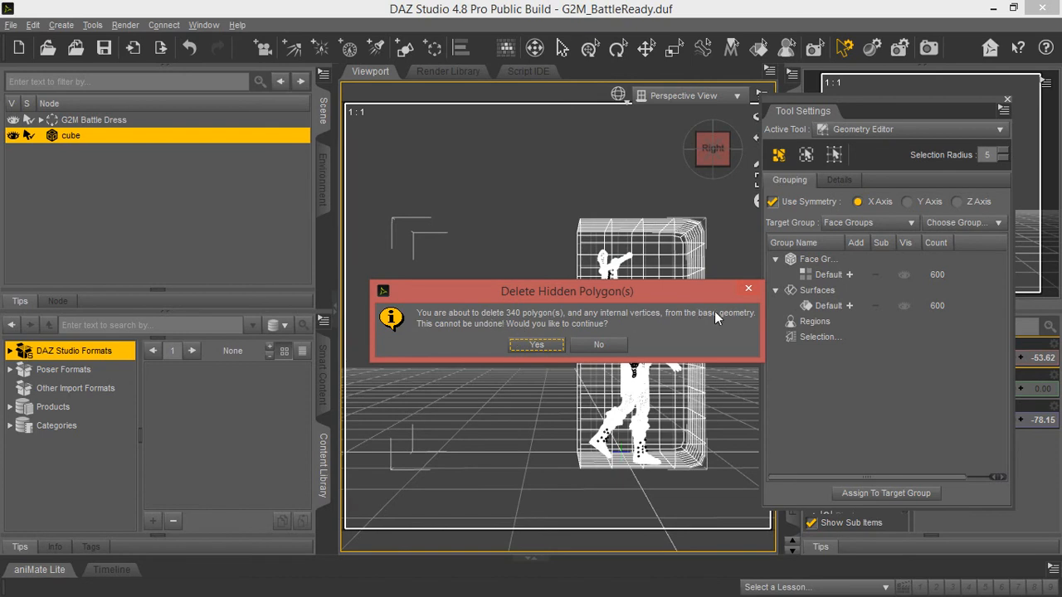
{"action": "left_click", "coordinate": [526, 347]}
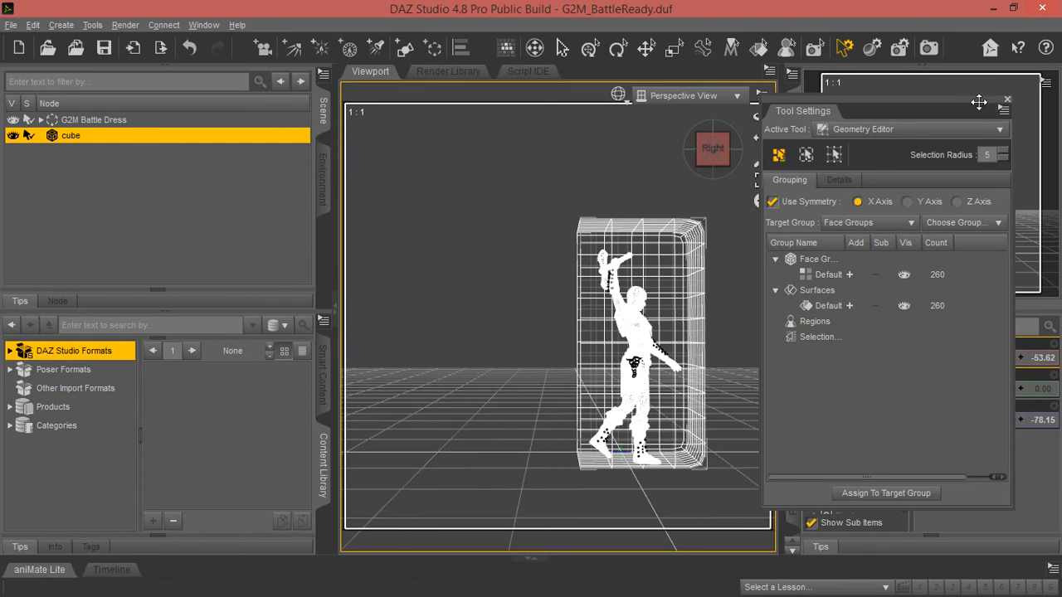
{"action": "left_click", "coordinate": [1007, 99]}
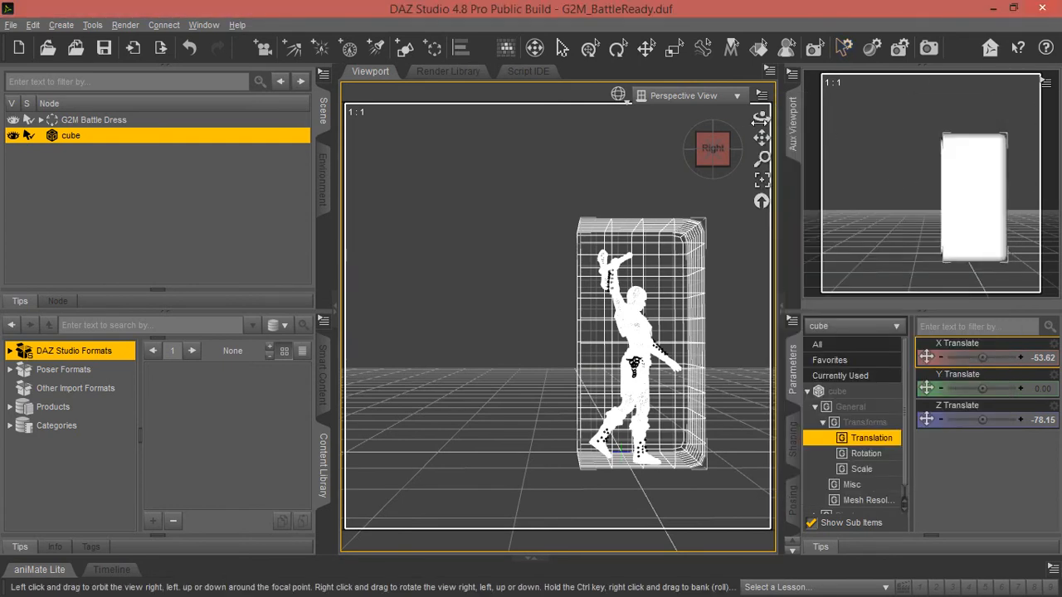
Step: Raise the G2M Battle Dress group inside the cube to a Y Translate of 11.47
{"action": "mouse_move", "coordinate": [758, 119]}
{"action": "left_mouse_down"}
{"action": "mouse_move", "coordinate": [672, 119]}
{"action": "mouse_move", "coordinate": [722, 166]}
{"action": "mouse_move", "coordinate": [784, 116]}
{"action": "mouse_move", "coordinate": [750, 117]}
{"action": "mouse_move", "coordinate": [770, 121]}
{"action": "left_mouse_up"}
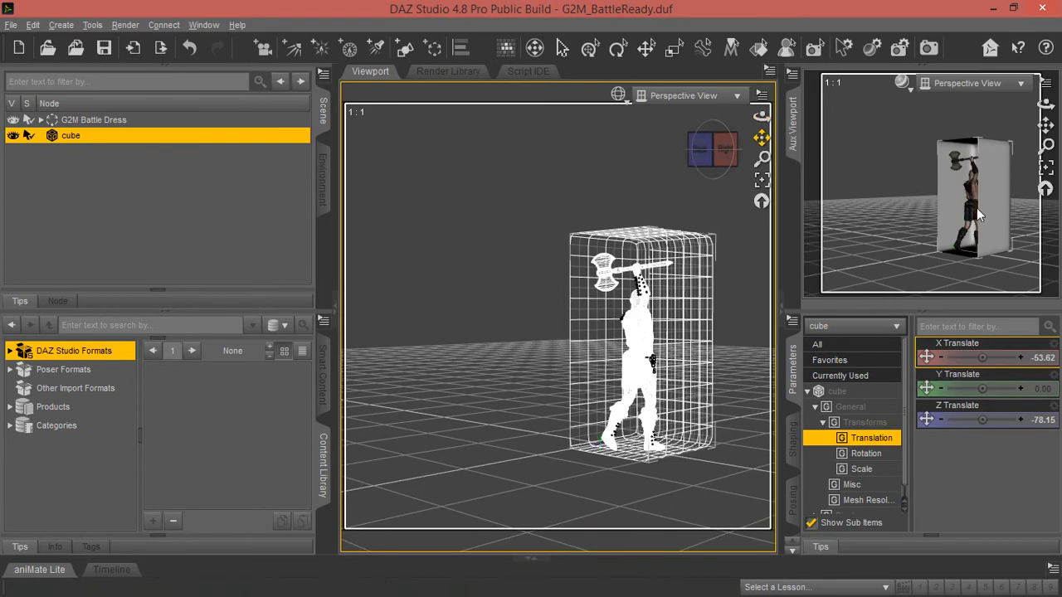
{"action": "left_click", "coordinate": [701, 149]}
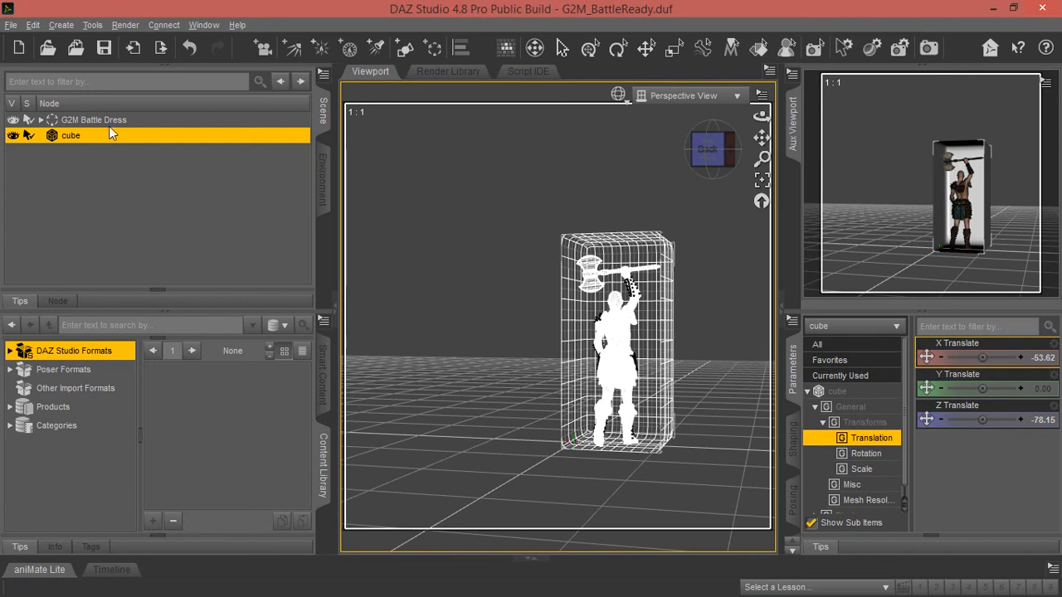
{"action": "left_click", "coordinate": [89, 121]}
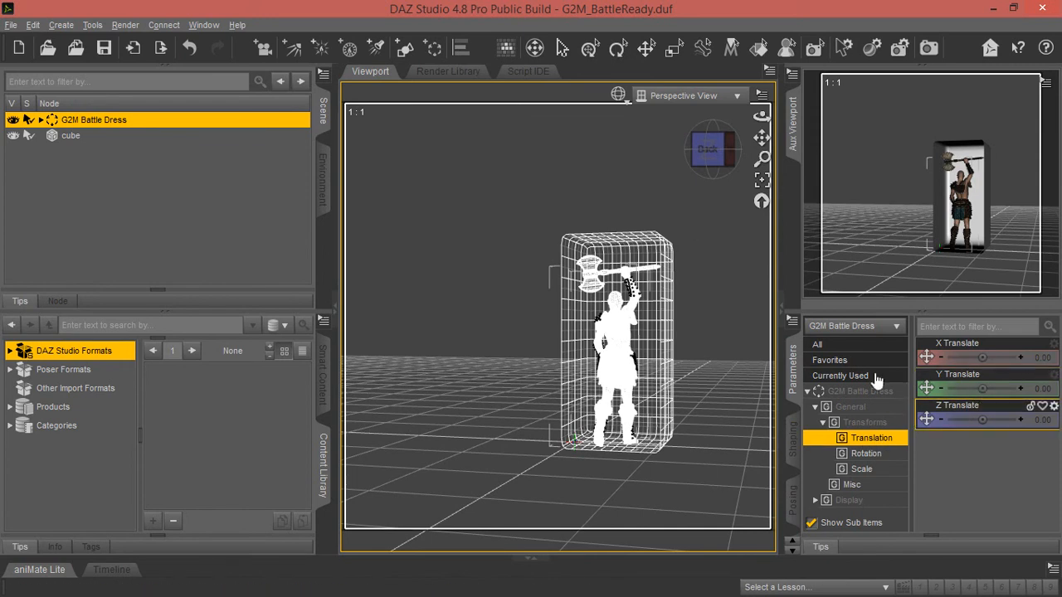
{"action": "left_click_drag", "start_coordinate": [982, 388], "coordinate": [995, 389]}
Step: Frame the figure from the front and set the main viewport's draw style to Texture Shaded
{"action": "mouse_move", "coordinate": [704, 148]}
{"action": "left_mouse_down"}
{"action": "mouse_move", "coordinate": [699, 156]}
{"action": "mouse_move", "coordinate": [710, 155]}
{"action": "left_mouse_up"}
{"action": "left_click", "coordinate": [709, 155]}
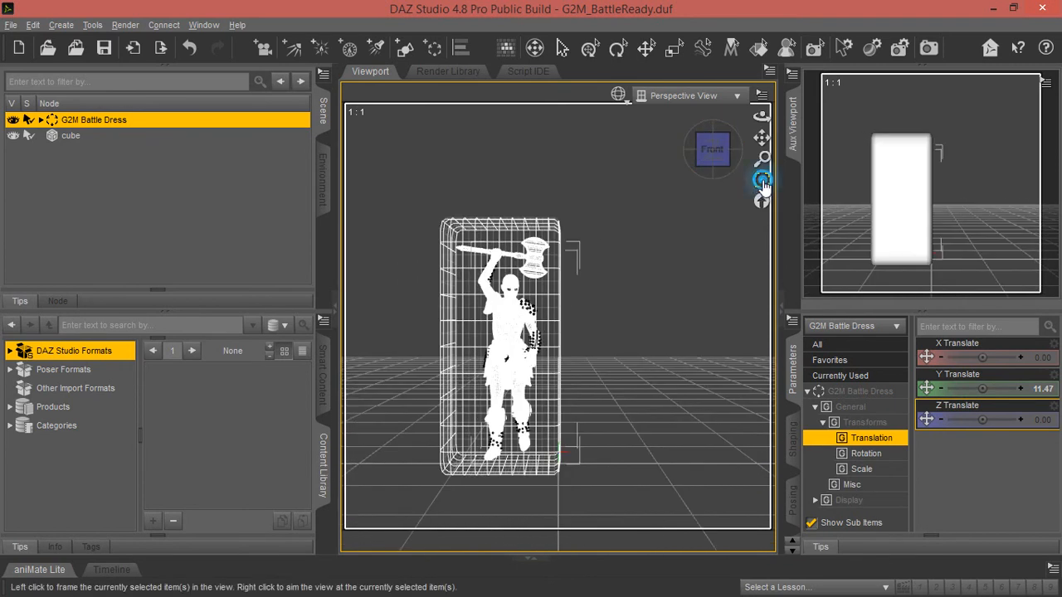
{"action": "left_click", "coordinate": [761, 180]}
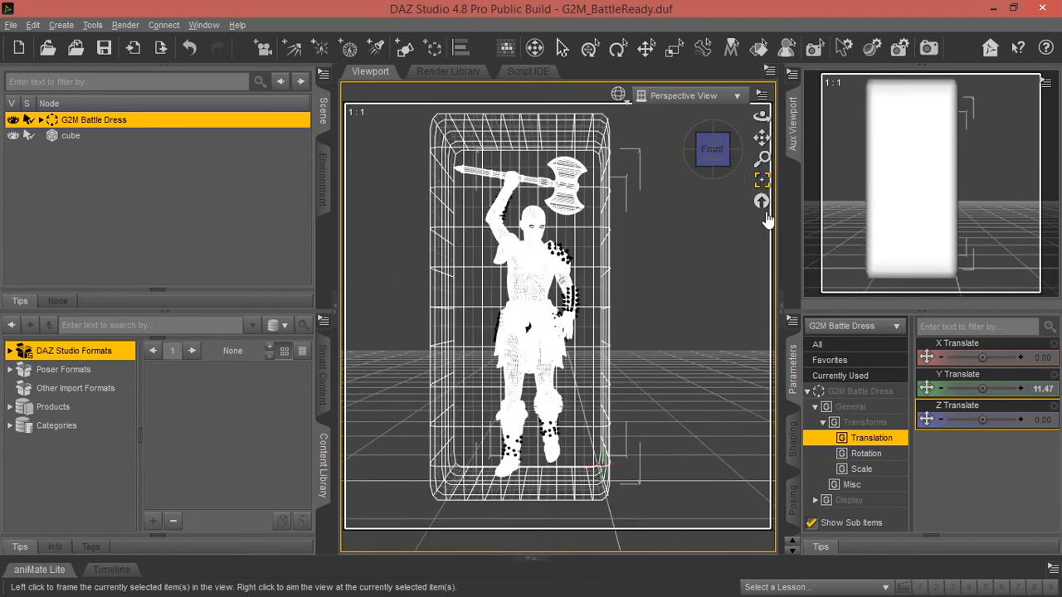
{"action": "left_click", "coordinate": [627, 106]}
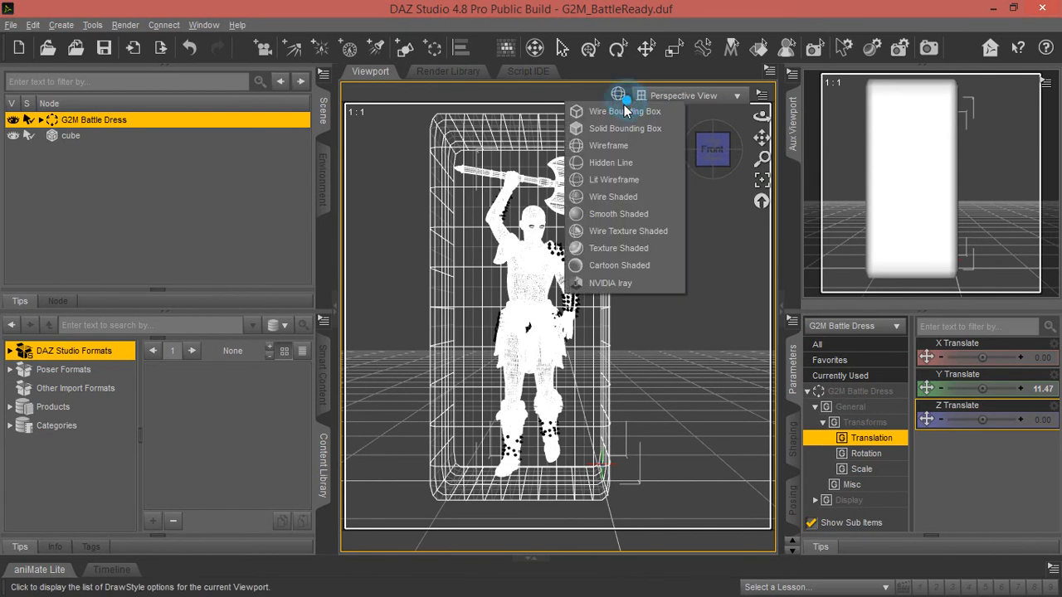
{"action": "left_click", "coordinate": [640, 248]}
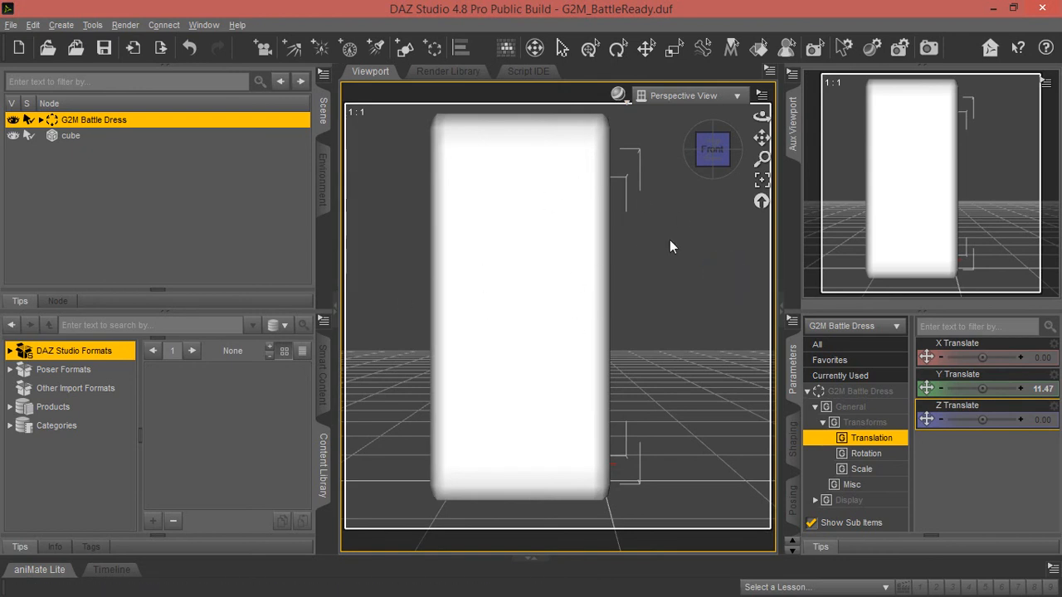
Step: Select the cube and show its surface properties in the Surfaces editor
{"action": "left_click", "coordinate": [73, 136]}
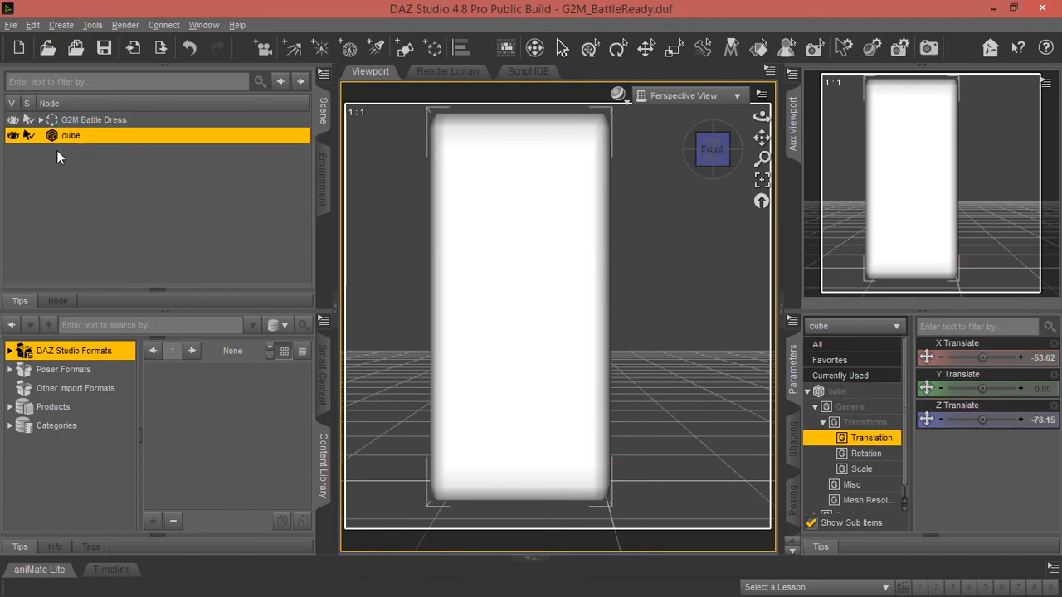
{"action": "left_click", "coordinate": [824, 423]}
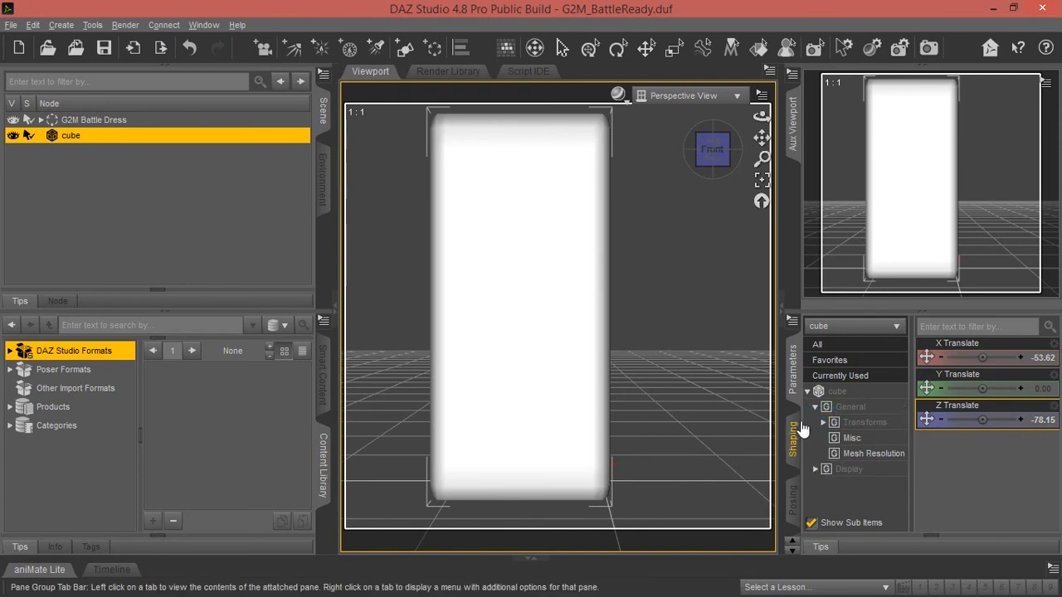
{"action": "left_click", "coordinate": [798, 393]}
{"action": "scroll", "coordinate": [797, 388], "scroll_direction": "down", "scroll_amount": 3}
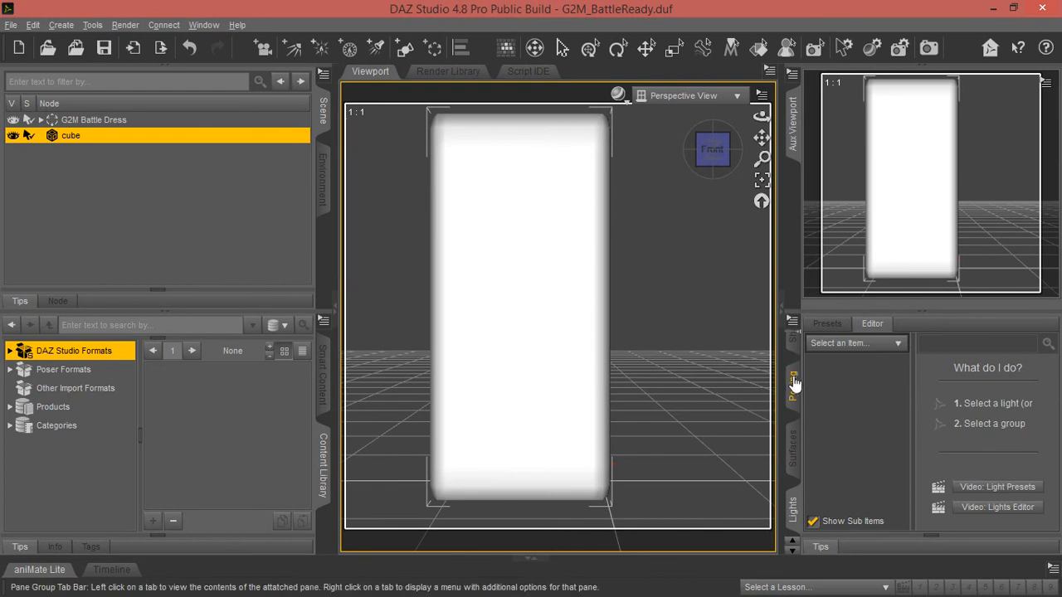
{"action": "scroll", "coordinate": [795, 392], "scroll_direction": "up", "scroll_amount": 1}
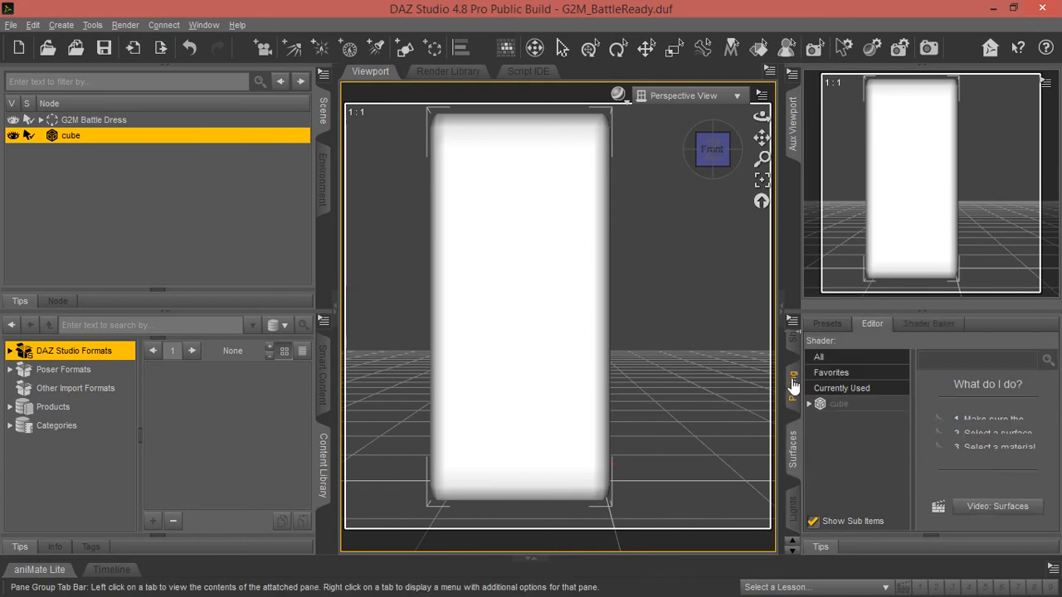
{"action": "left_click", "coordinate": [794, 446]}
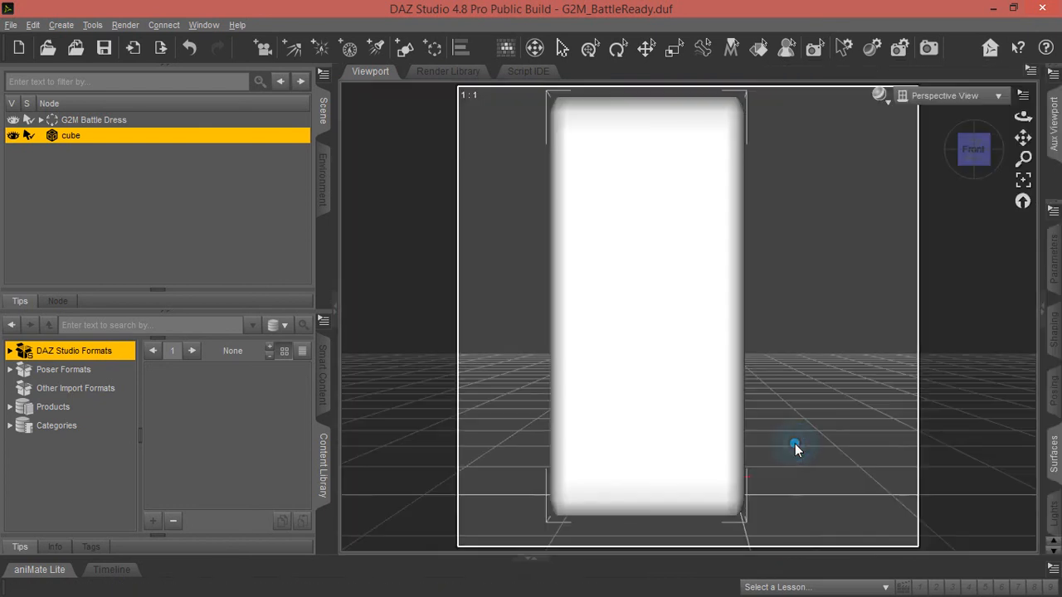
{"action": "left_click", "coordinate": [1042, 313]}
{"action": "left_click", "coordinate": [847, 406]}
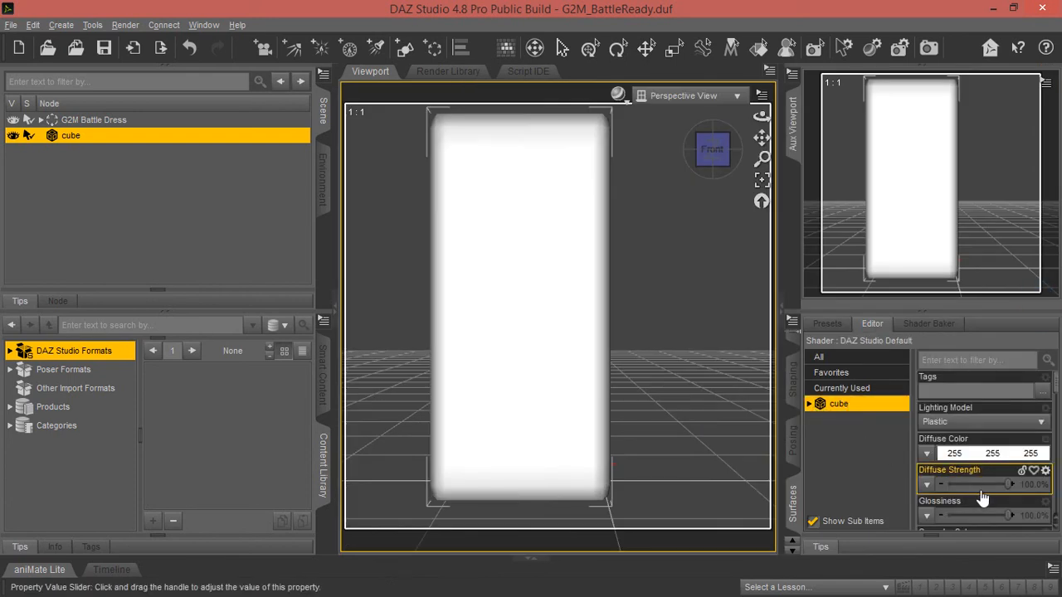
Step: Make the cube semi-transparent by setting its Opacity Strength to 30%
{"action": "scroll", "coordinate": [1002, 466], "scroll_direction": "down", "scroll_amount": 4}
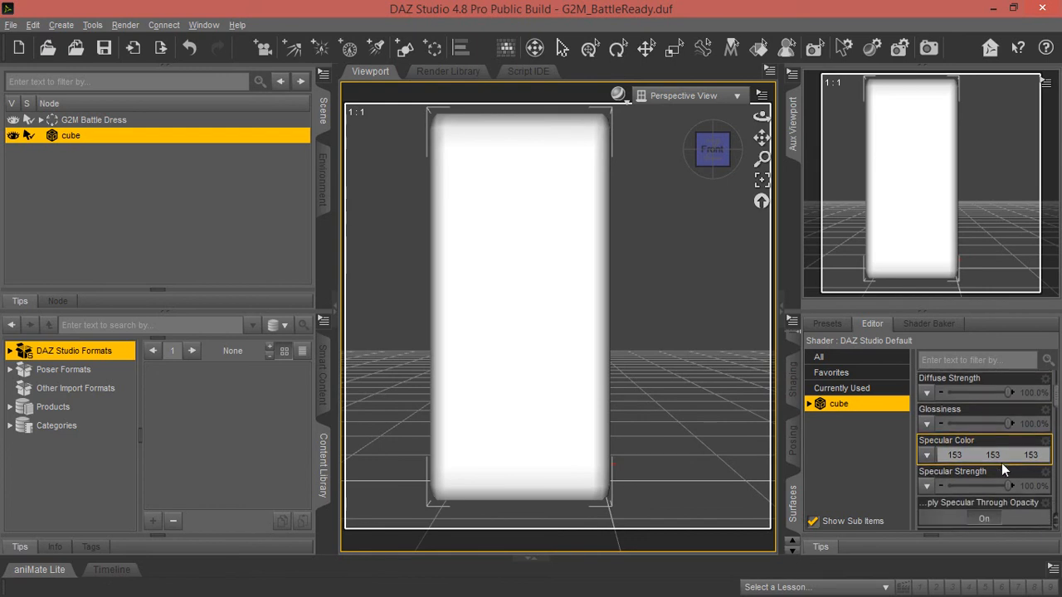
{"action": "scroll", "coordinate": [1004, 457], "scroll_direction": "down", "scroll_amount": 3}
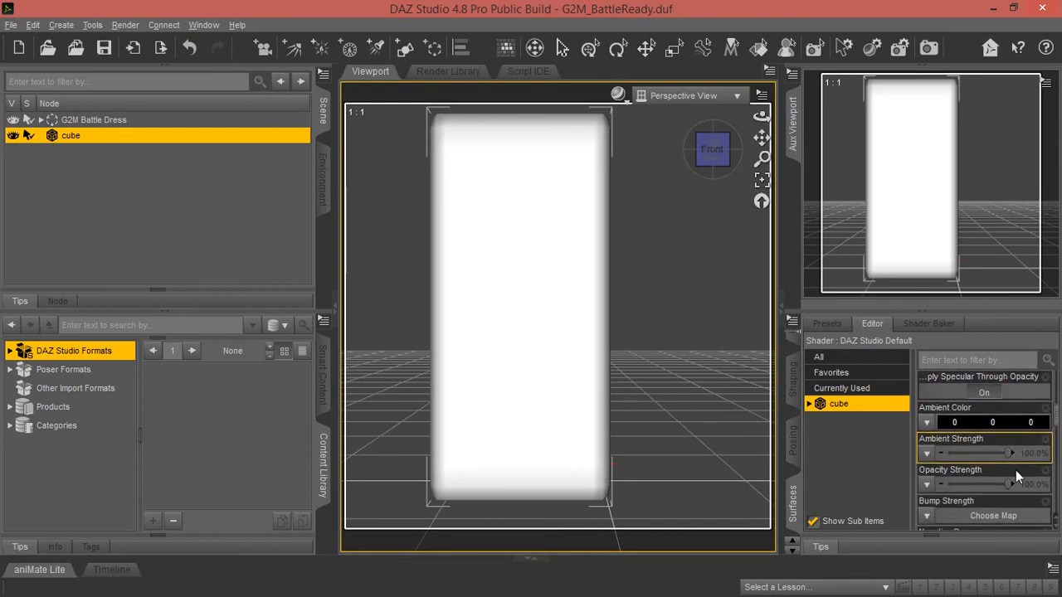
{"action": "scroll", "coordinate": [982, 478], "scroll_direction": "down", "scroll_amount": 1}
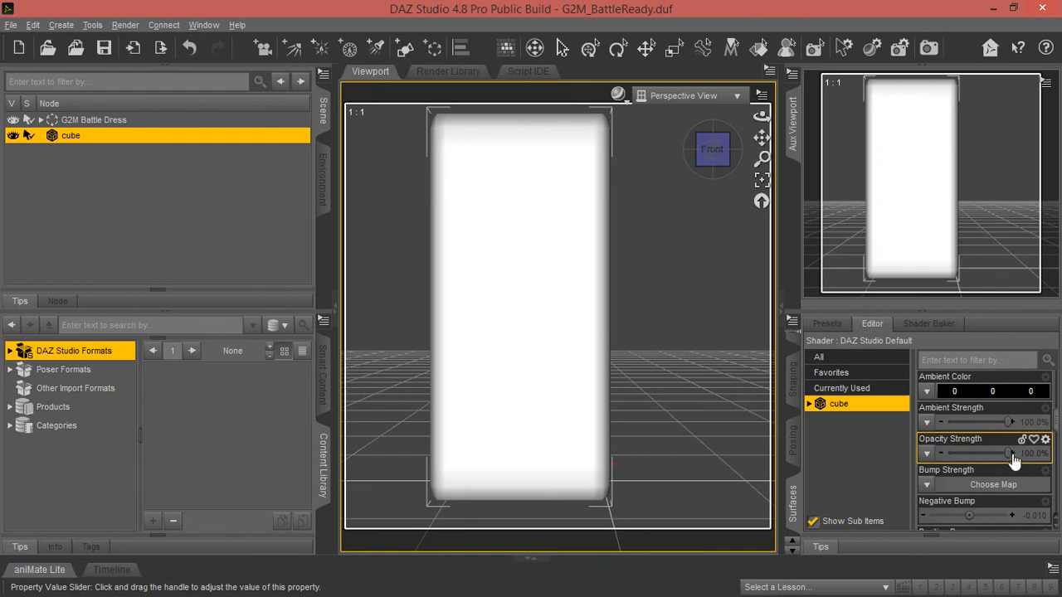
{"action": "mouse_move", "coordinate": [1009, 453]}
{"action": "left_click_drag", "start_coordinate": [1008, 454], "coordinate": [956, 455]}
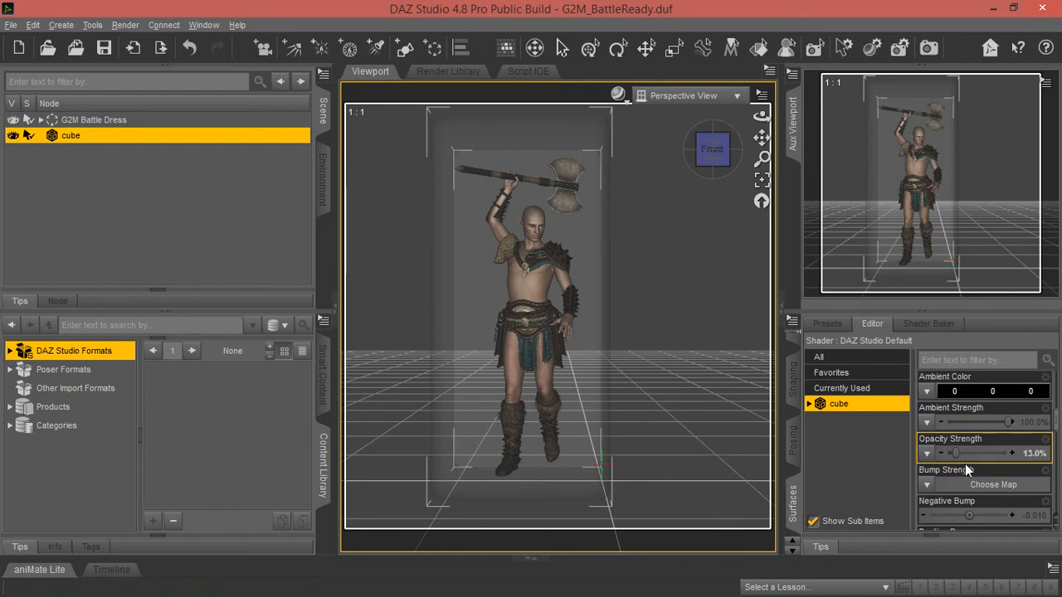
{"action": "left_click_drag", "start_coordinate": [759, 117], "coordinate": [745, 151]}
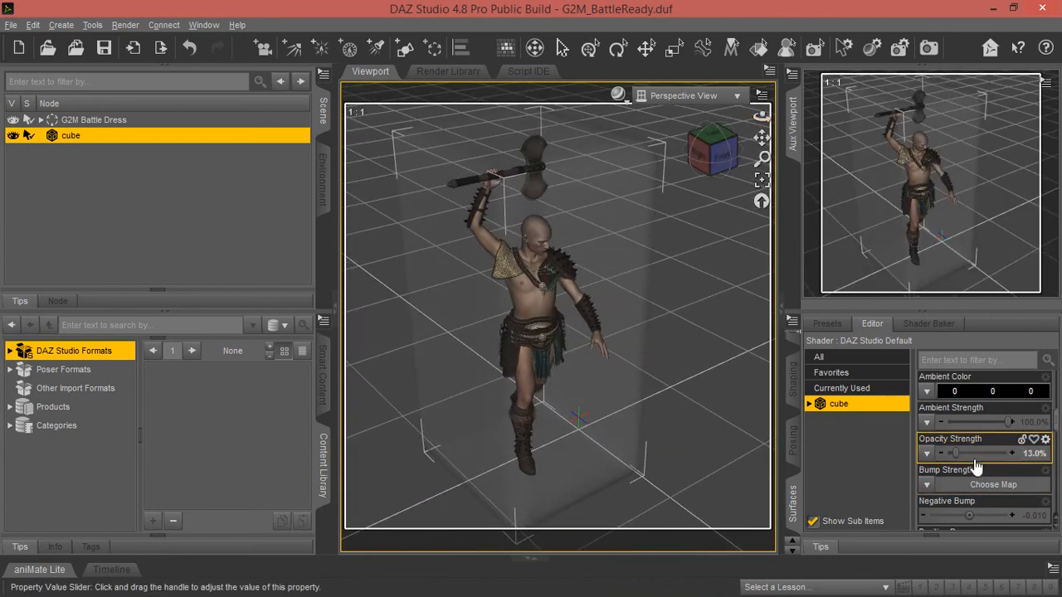
{"action": "left_click_drag", "start_coordinate": [954, 453], "coordinate": [969, 462]}
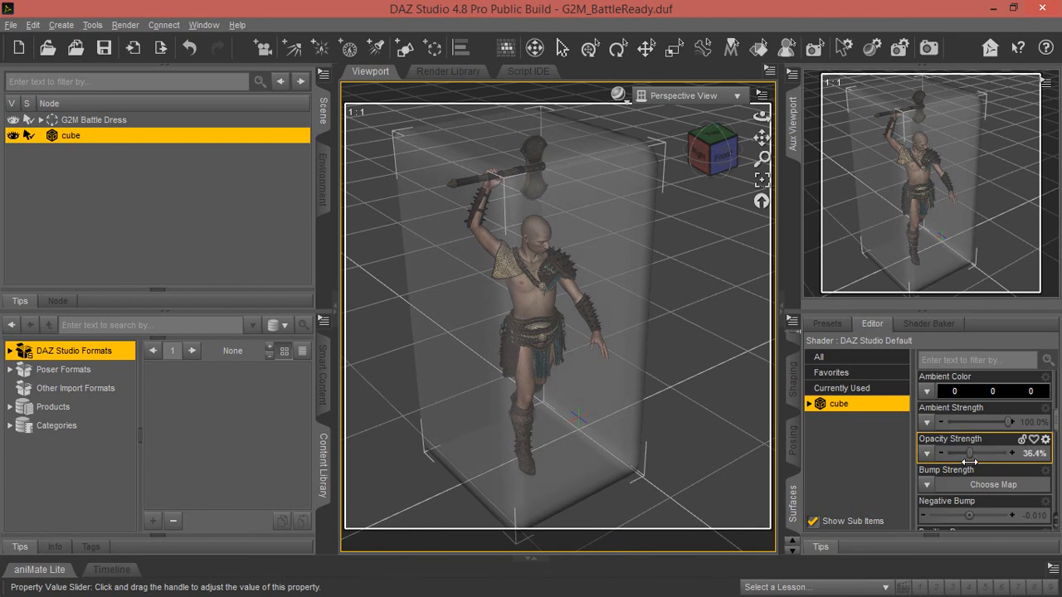
{"action": "left_click", "coordinate": [1030, 453]}
{"action": "type", "text": "30"}
{"action": "key", "text": "Return"}
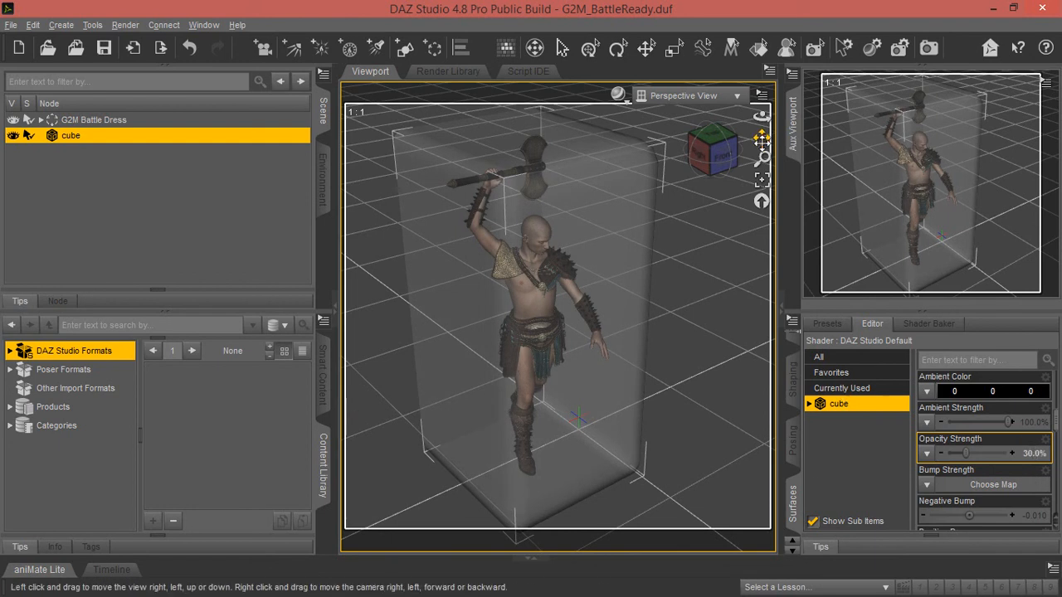
{"action": "mouse_move", "coordinate": [762, 116]}
{"action": "left_mouse_down"}
{"action": "mouse_move", "coordinate": [850, 124]}
{"action": "mouse_move", "coordinate": [735, 118]}
{"action": "mouse_move", "coordinate": [762, 114]}
{"action": "left_mouse_up"}
{"action": "left_click_drag", "start_coordinate": [762, 116], "coordinate": [817, 125]}
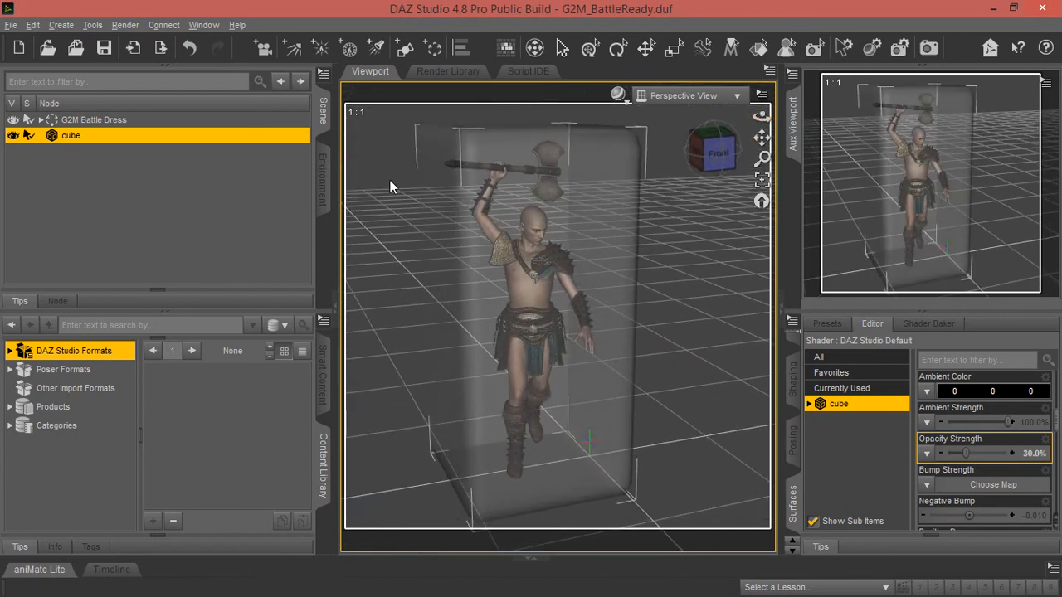